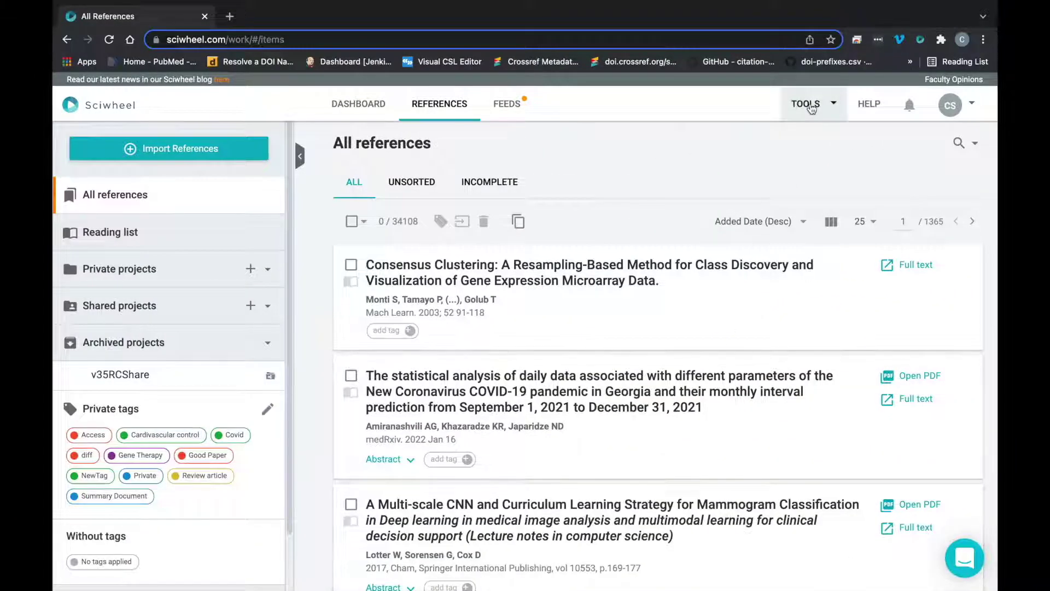
Reach Sciwheel's Word add-in listing on Microsoft AppSource via TOOLS > Word add-in, then return to Word
{"action": "left_click", "coordinate": [811, 109]}
{"action": "left_click", "coordinate": [808, 164]}
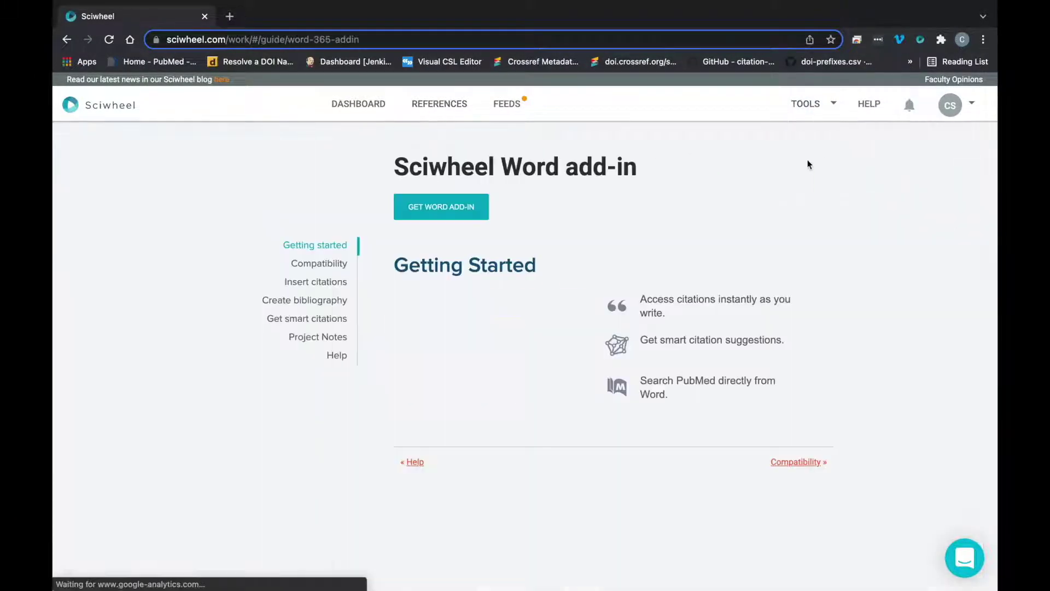
{"action": "left_click", "coordinate": [444, 208]}
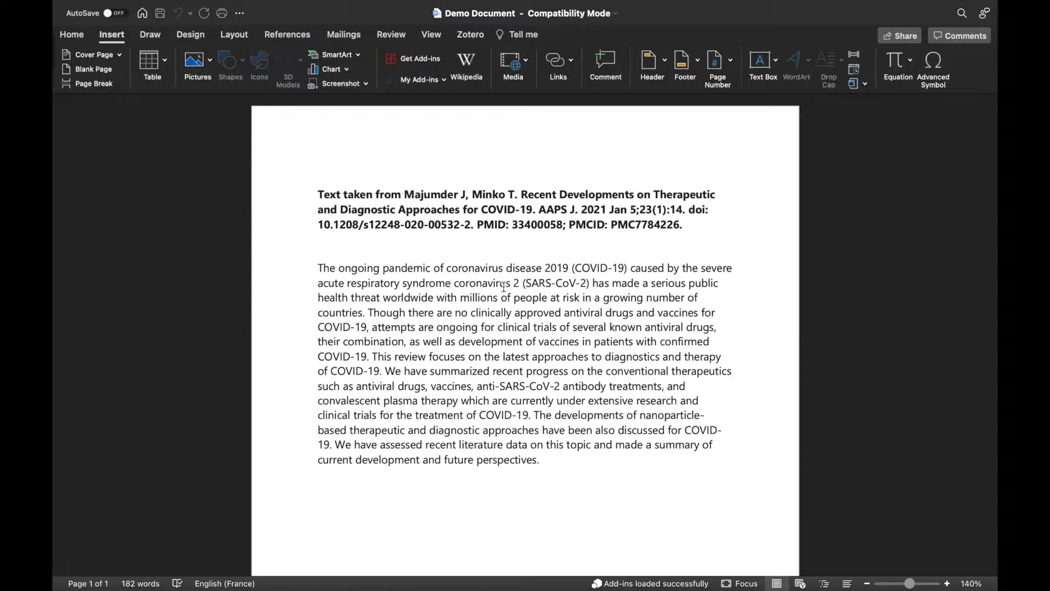
{"action": "left_click", "coordinate": [197, 188]}
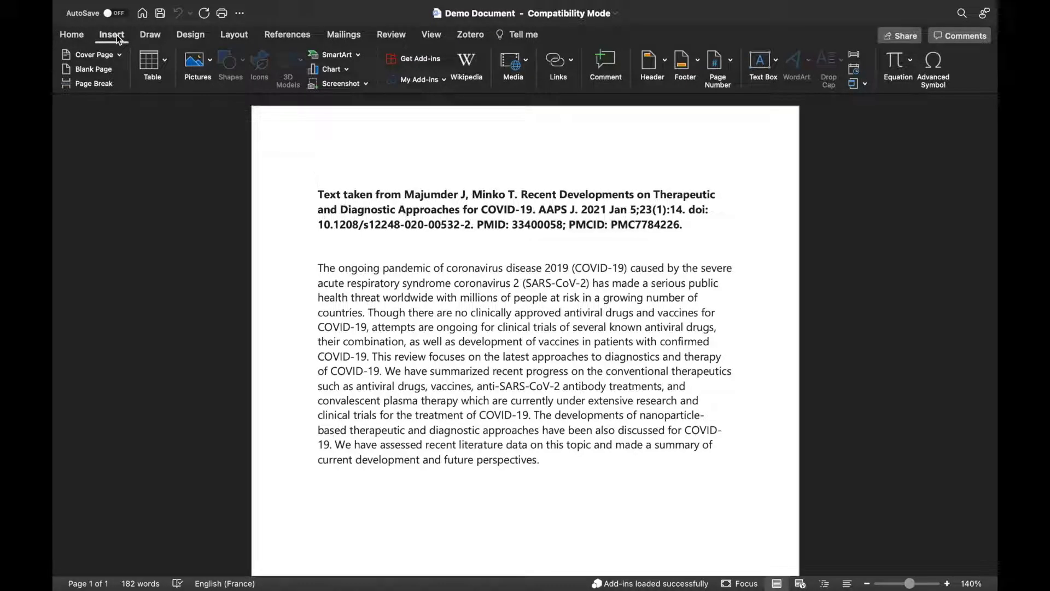
Search the Office add-in store for 'Sciwh', add Sciwheel and accept its license terms
{"action": "left_click", "coordinate": [415, 57]}
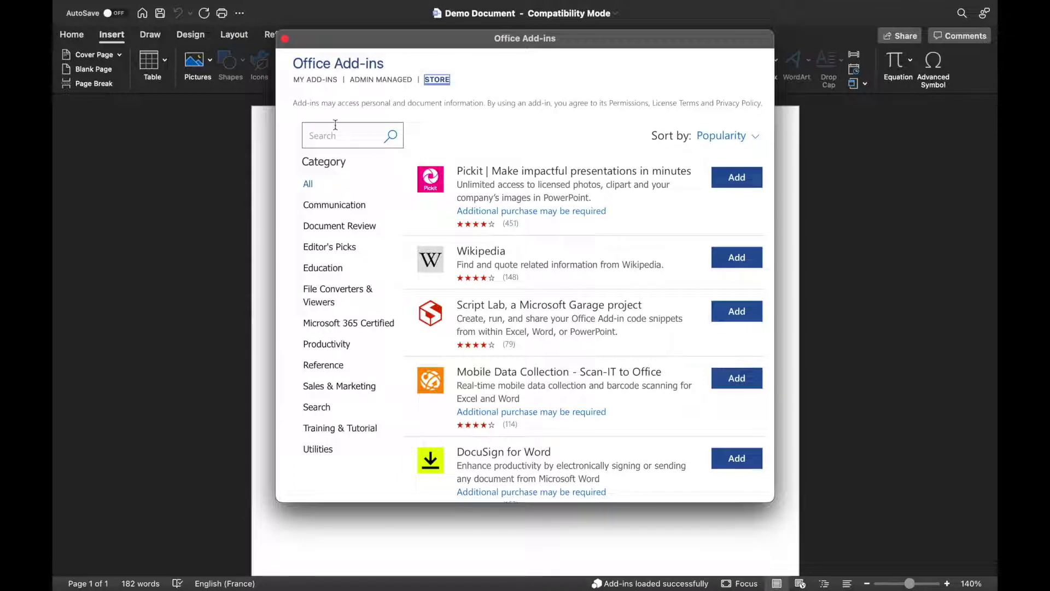
{"action": "left_click", "coordinate": [336, 124]}
{"action": "type", "text": "Sciwheel"}
{"action": "key", "text": "Return"}
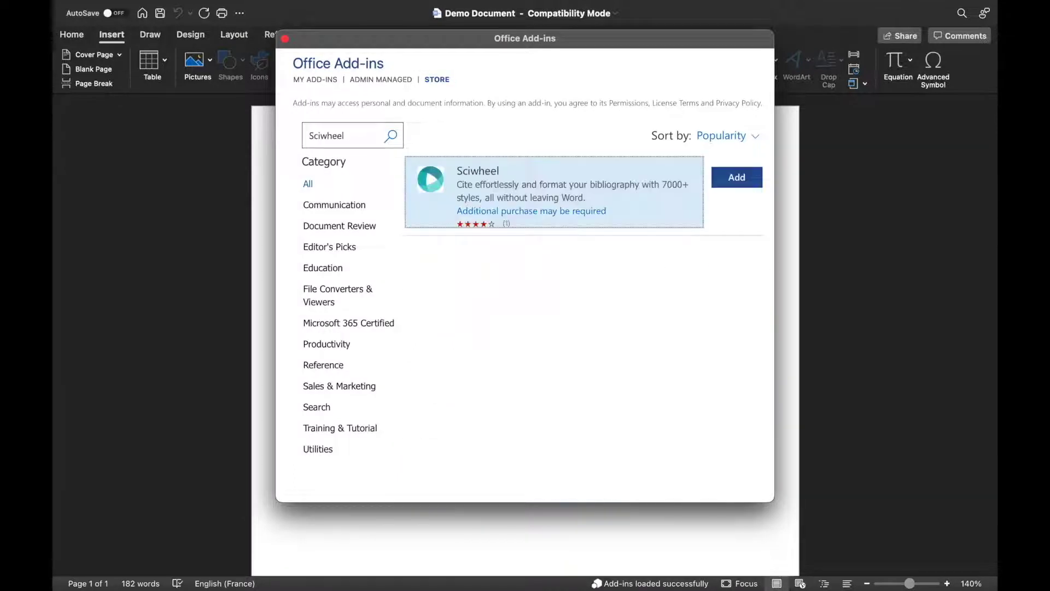
{"action": "left_click", "coordinate": [757, 176]}
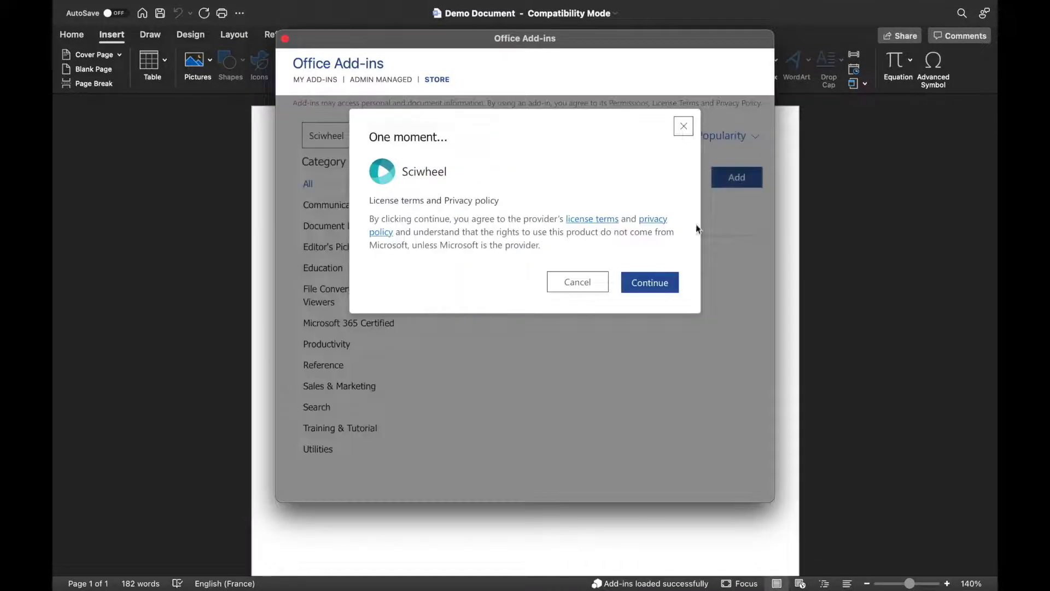
{"action": "left_click", "coordinate": [651, 283]}
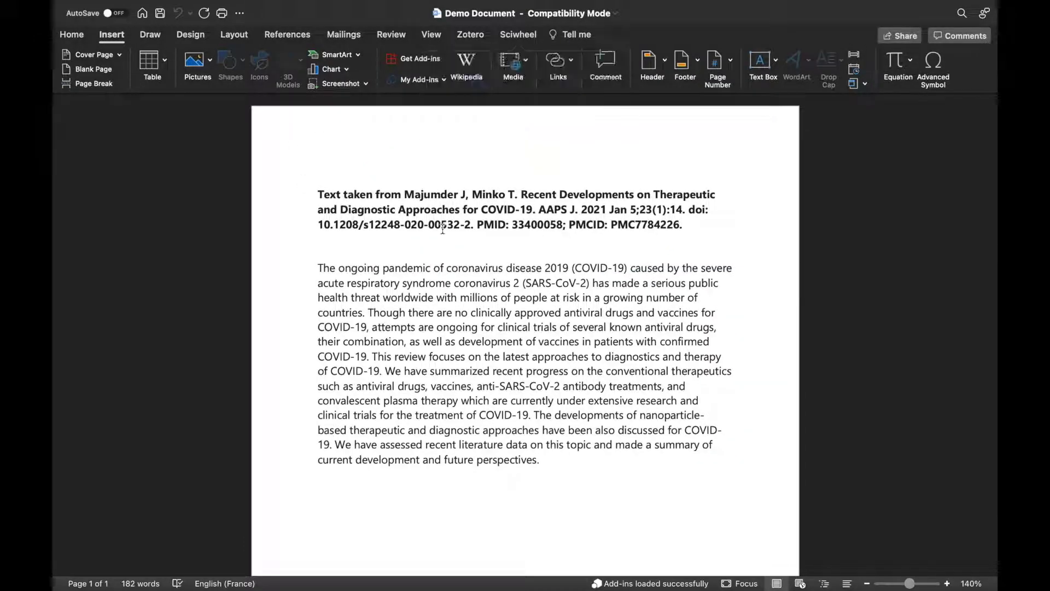
Open Sciwheel's Insert citations pane and sign in with the account e-mail and password
{"action": "left_click", "coordinate": [516, 36]}
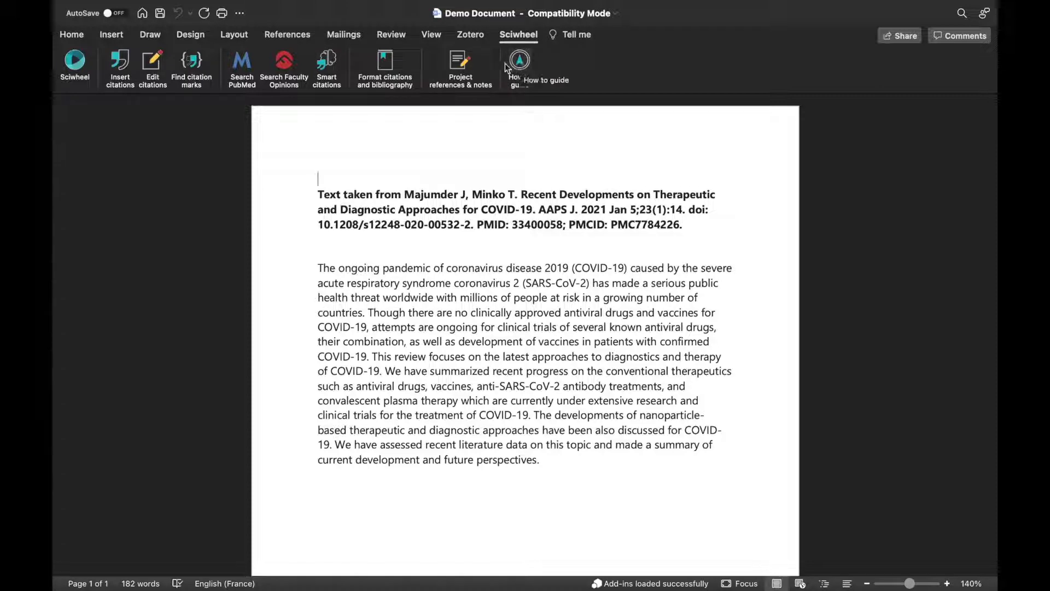
{"action": "left_click", "coordinate": [120, 63]}
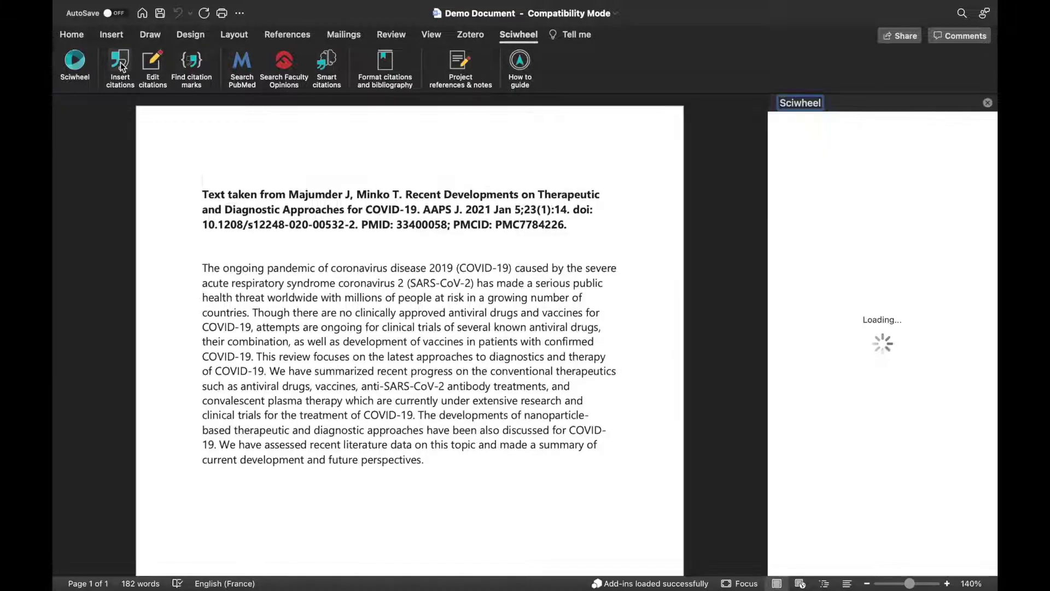
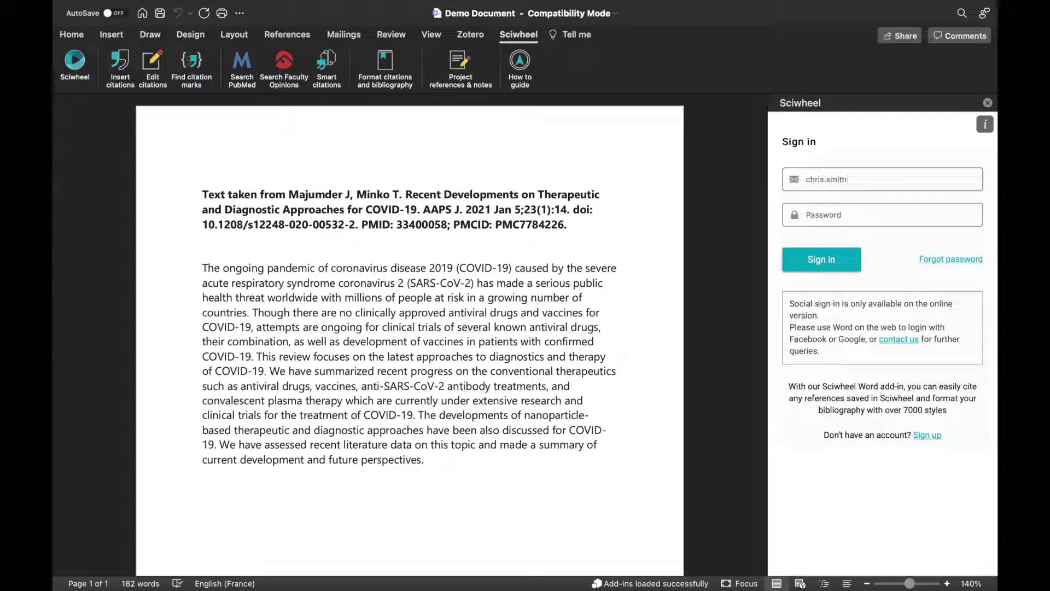
{"action": "left_click", "coordinate": [889, 217]}
{"action": "type", "text": "password12"}
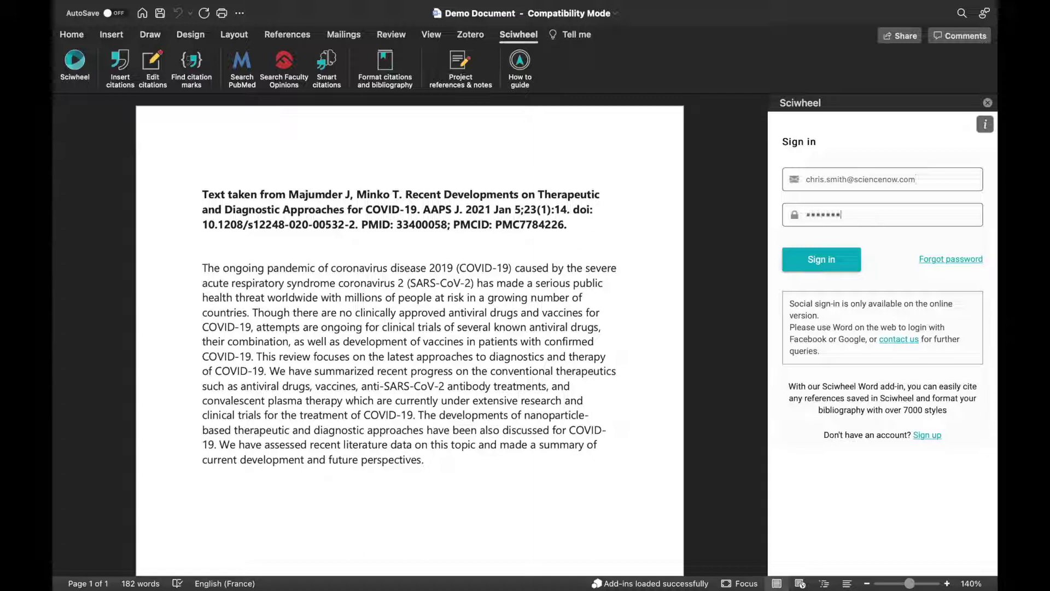
{"action": "key", "text": "Return"}
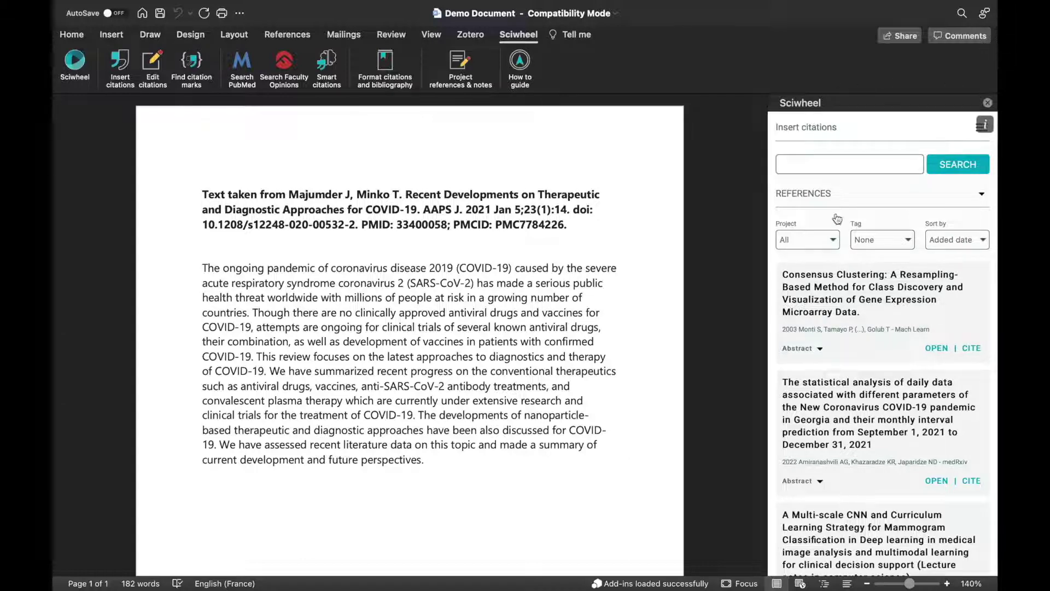
Keep the Sciwheel pane's filters at all projects and tag None
{"action": "scroll", "coordinate": [851, 300], "scroll_direction": "down", "scroll_amount": 10}
{"action": "scroll", "coordinate": [851, 300], "scroll_direction": "up", "scroll_amount": 10}
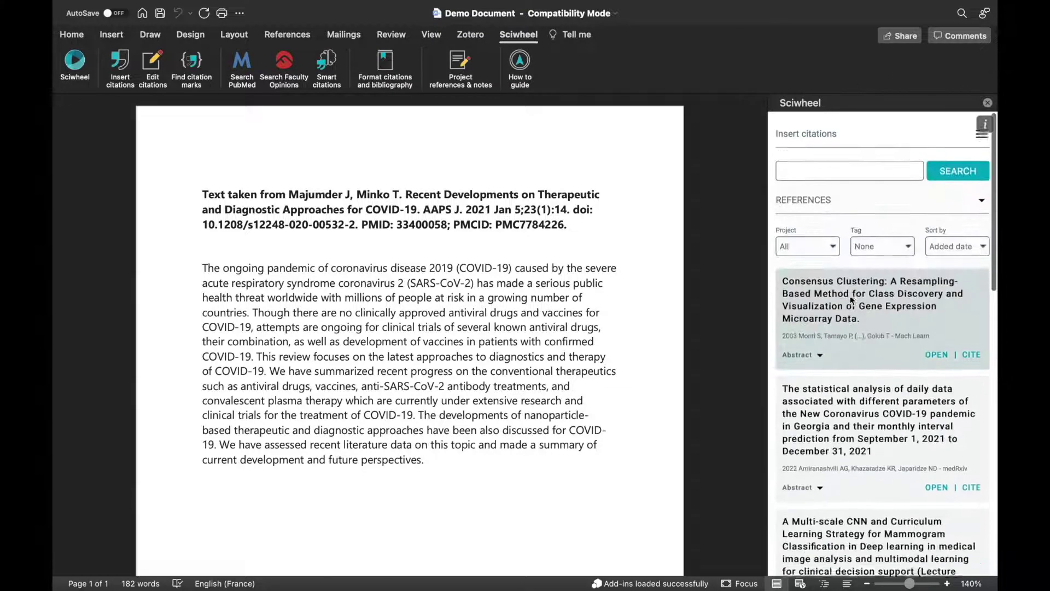
{"action": "left_click", "coordinate": [813, 165]}
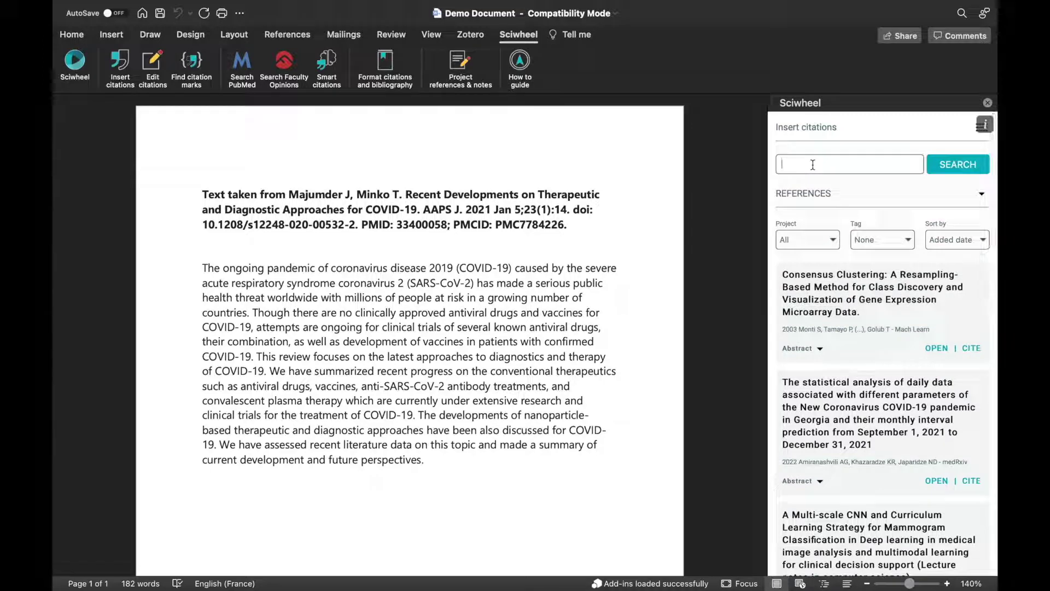
{"action": "left_click", "coordinate": [828, 239]}
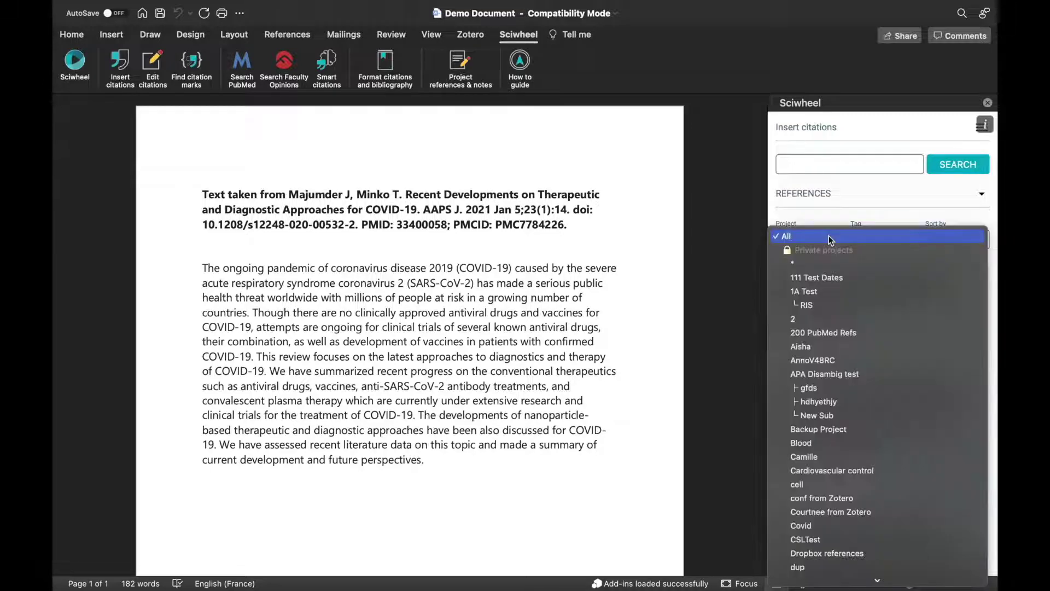
{"action": "left_click", "coordinate": [828, 235]}
{"action": "left_click", "coordinate": [874, 241]}
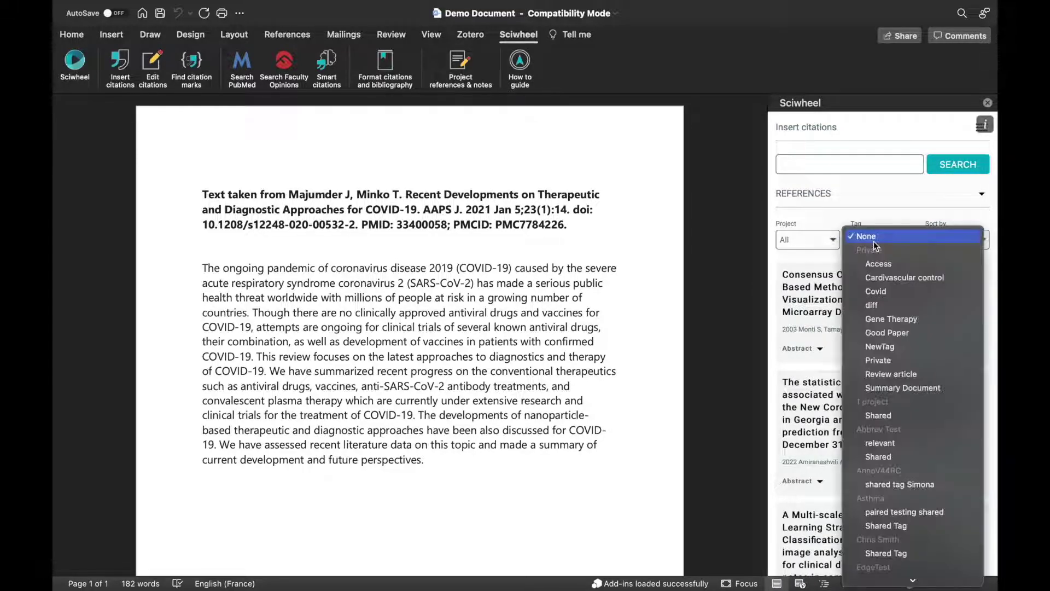
{"action": "left_click", "coordinate": [873, 237]}
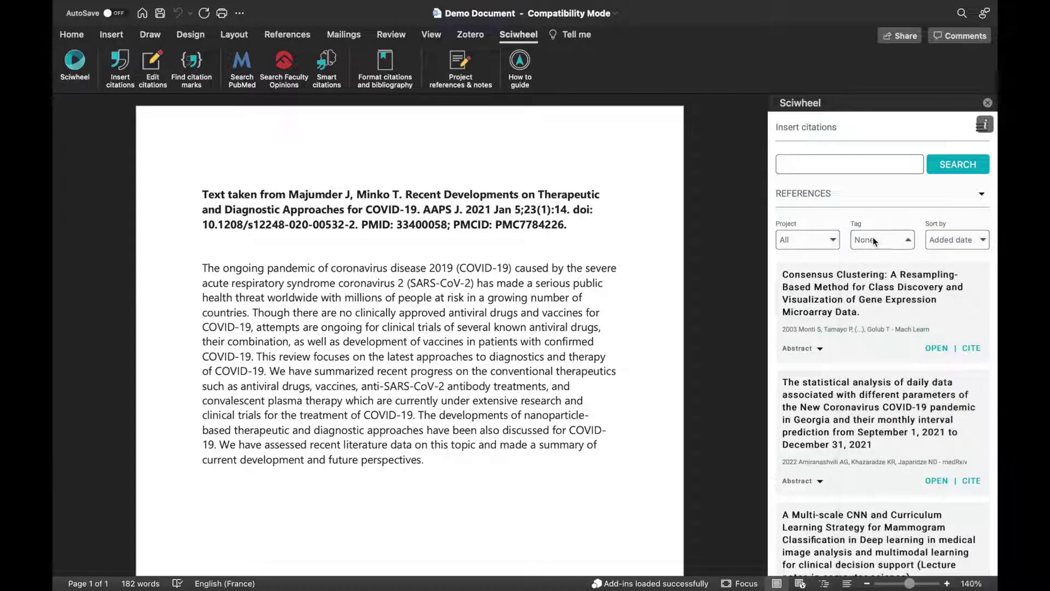
Keep sorting by added date and reveal the References, PubMed and Faculty Opinions sources
{"action": "left_click", "coordinate": [950, 240]}
{"action": "left_click", "coordinate": [901, 189]}
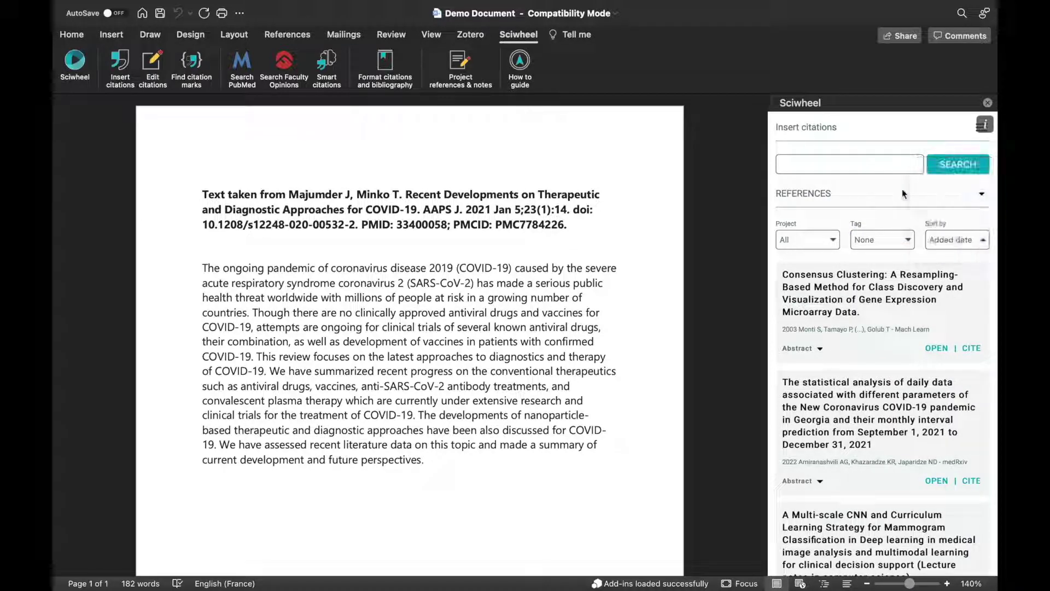
{"action": "left_click", "coordinate": [812, 196]}
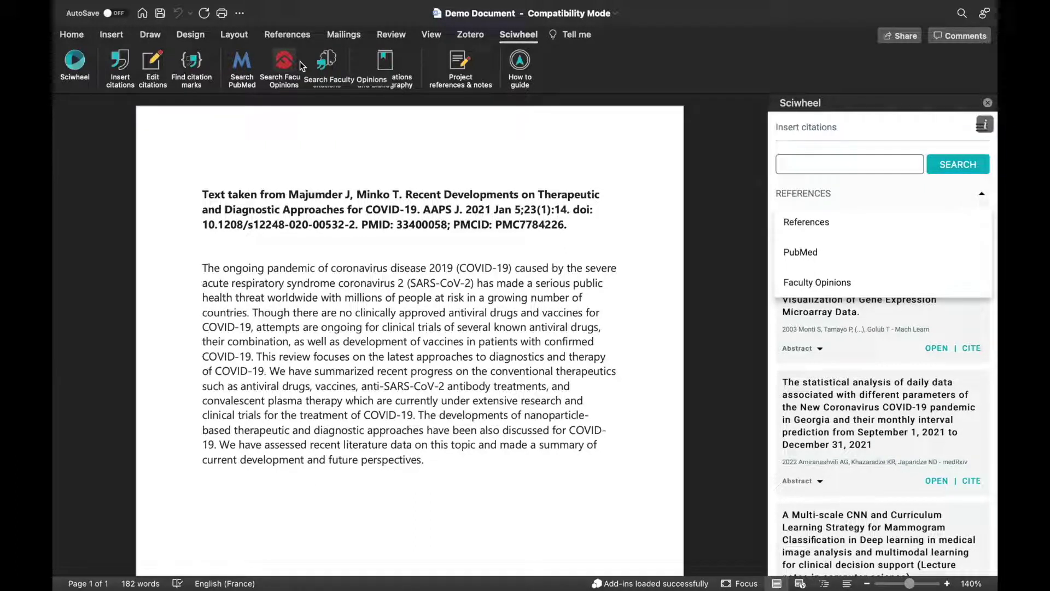
{"action": "scroll", "coordinate": [799, 343], "scroll_direction": "down", "scroll_amount": 3}
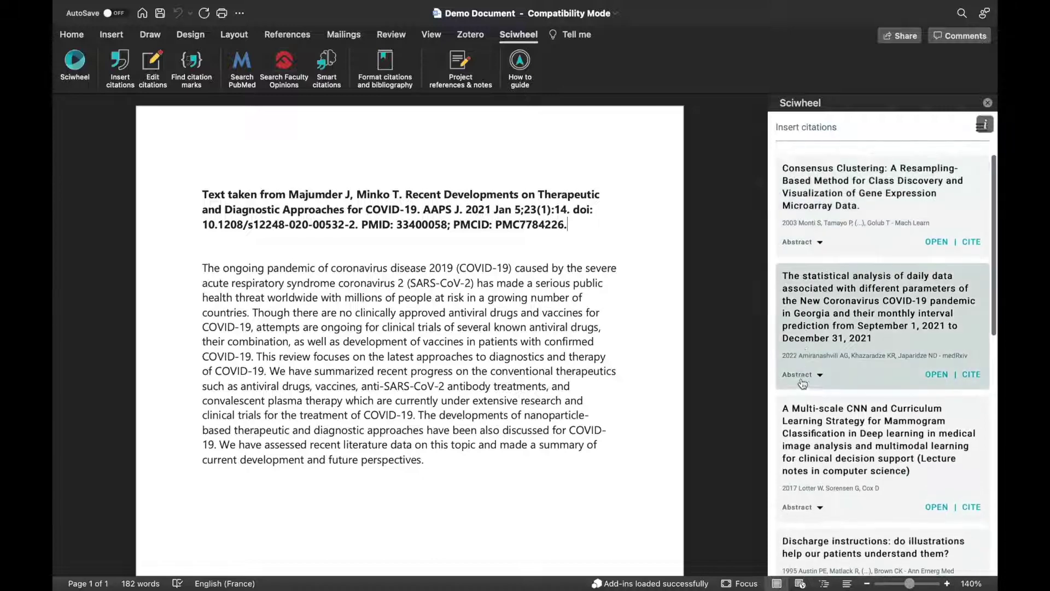
{"action": "left_click", "coordinate": [801, 375]}
{"action": "scroll", "coordinate": [821, 333], "scroll_direction": "down", "scroll_amount": 5}
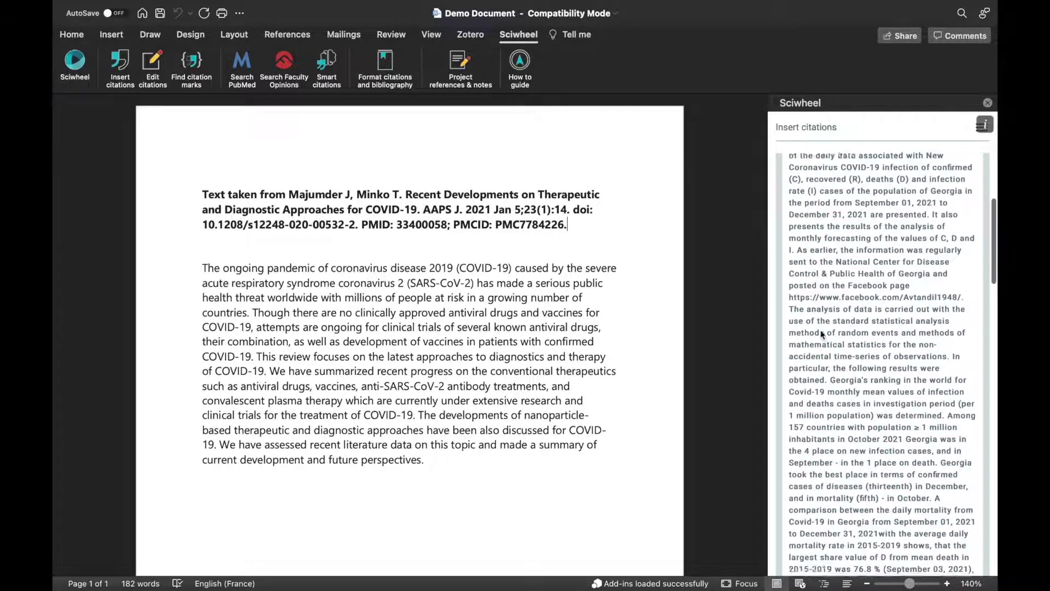
{"action": "scroll", "coordinate": [821, 333], "scroll_direction": "up", "scroll_amount": 5}
{"action": "left_click", "coordinate": [796, 302]}
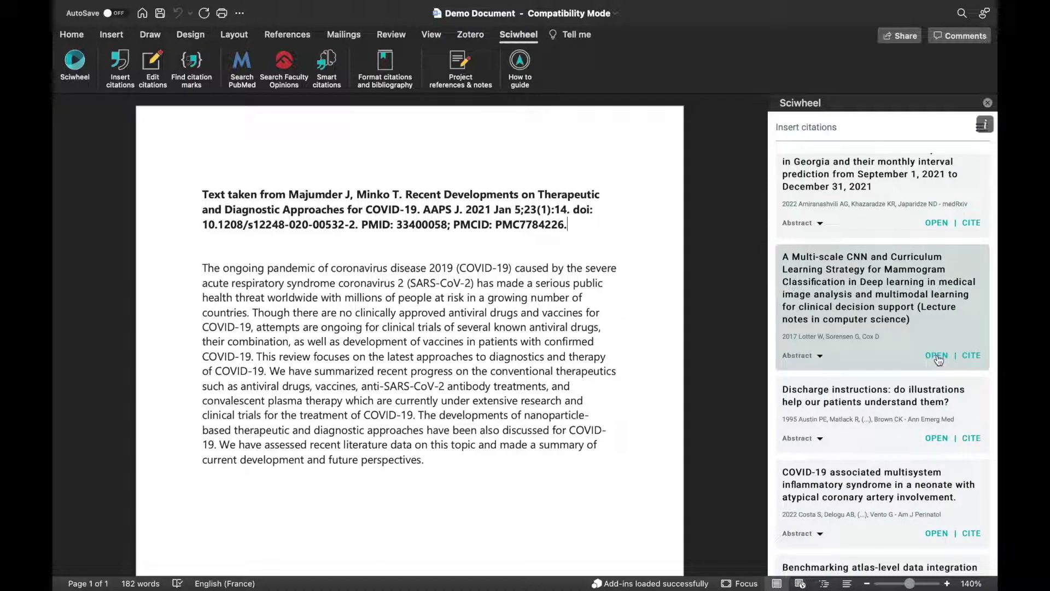
{"action": "left_click", "coordinate": [434, 459]}
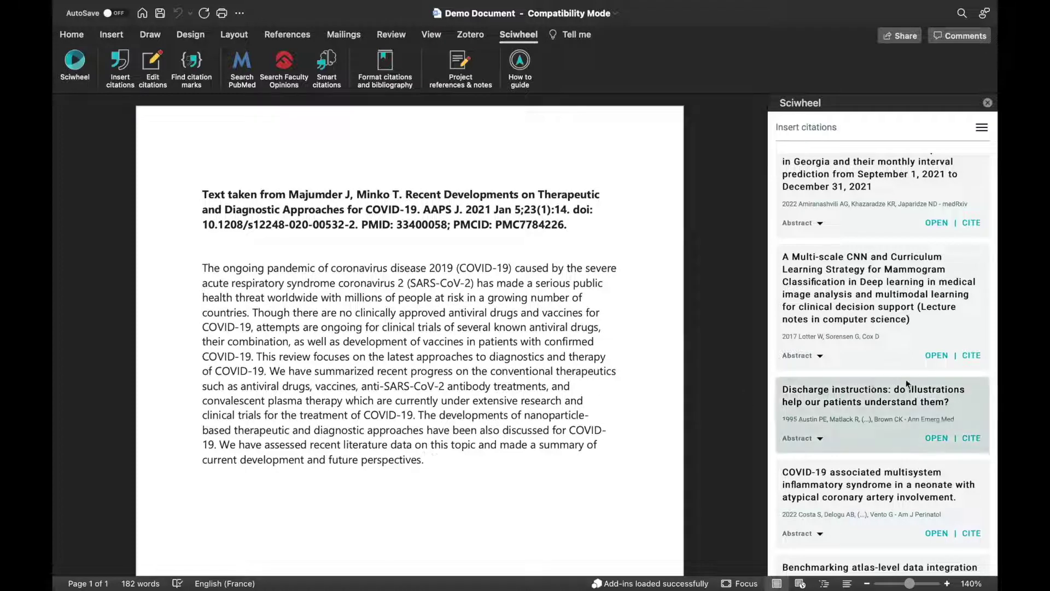
{"action": "left_click", "coordinate": [977, 355]}
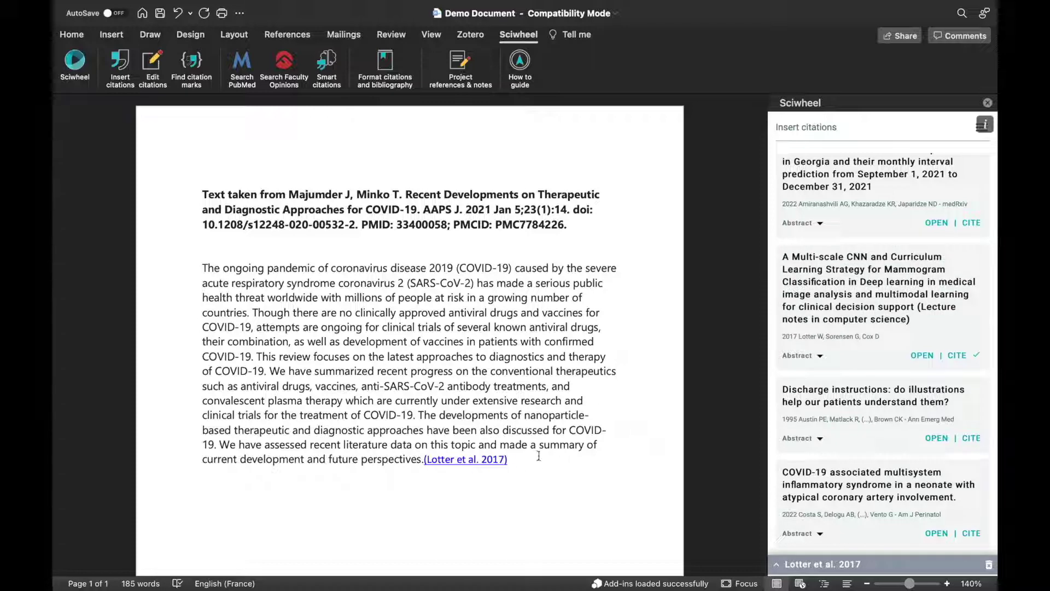
Add Austin et al. 1995 to the Lotter 2017 citation and cite Costa et al. 2022 below it
{"action": "left_click", "coordinate": [978, 439]}
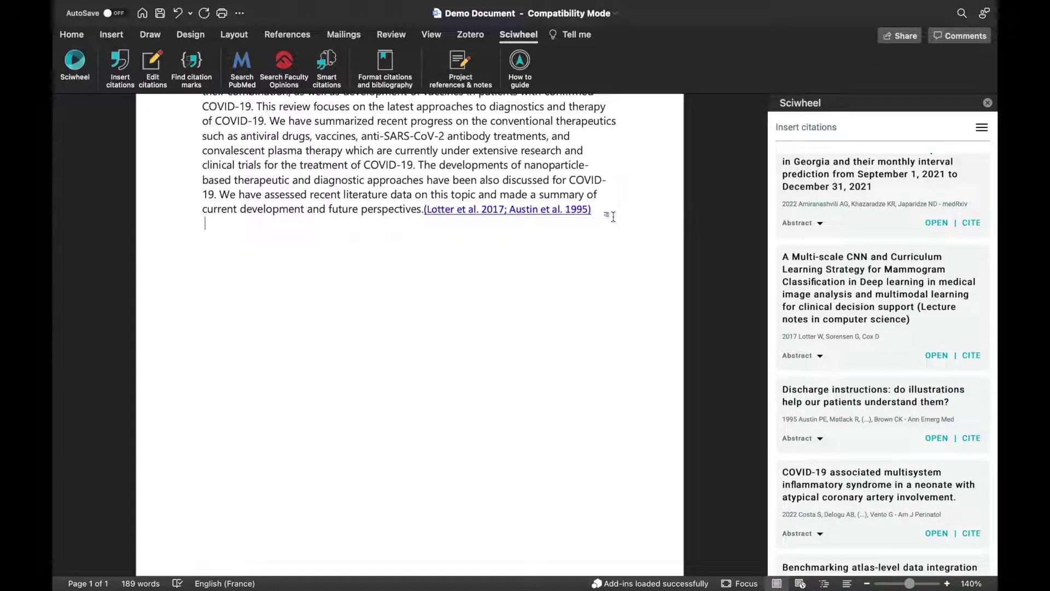
{"action": "left_click", "coordinate": [971, 533]}
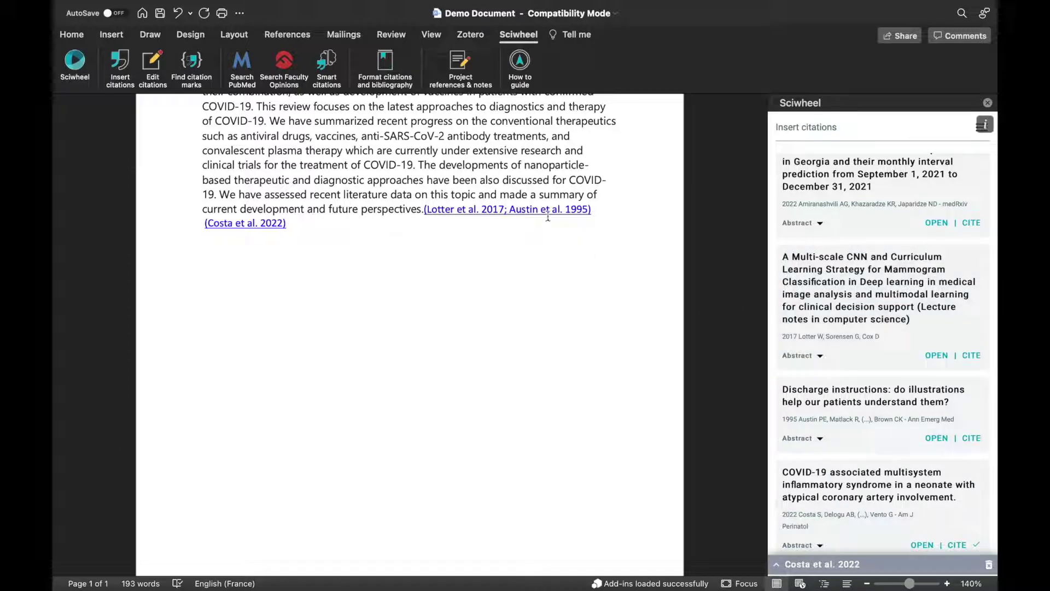
{"action": "left_click", "coordinate": [593, 209]}
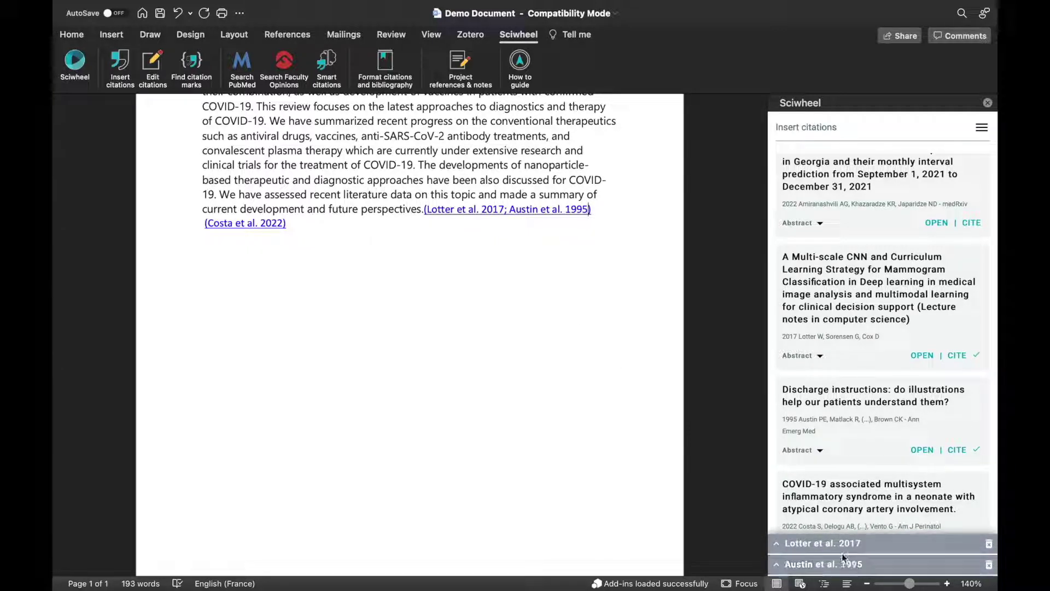
Give the Lotter 2017 citation the suffix ', p.22' and update it
{"action": "left_click", "coordinate": [841, 545]}
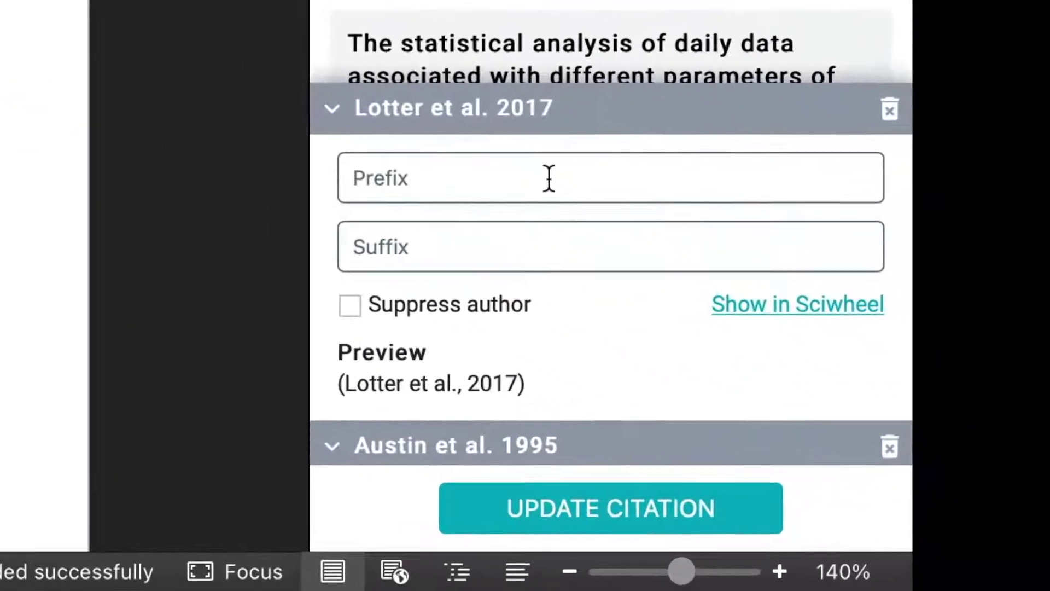
{"action": "left_click", "coordinate": [442, 226]}
{"action": "type", "text": ", p.22"}
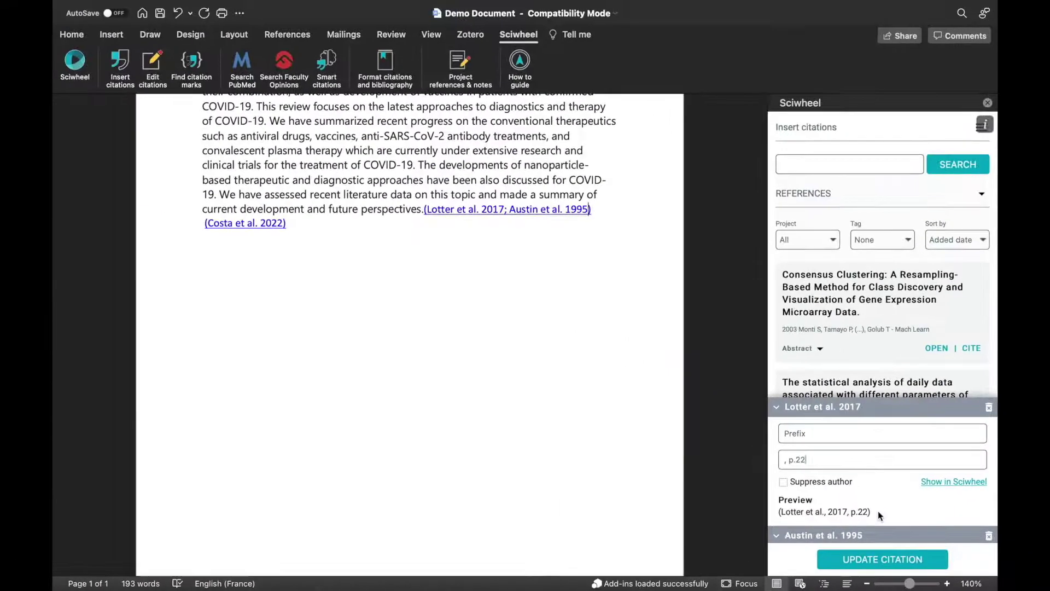
{"action": "left_click", "coordinate": [912, 566]}
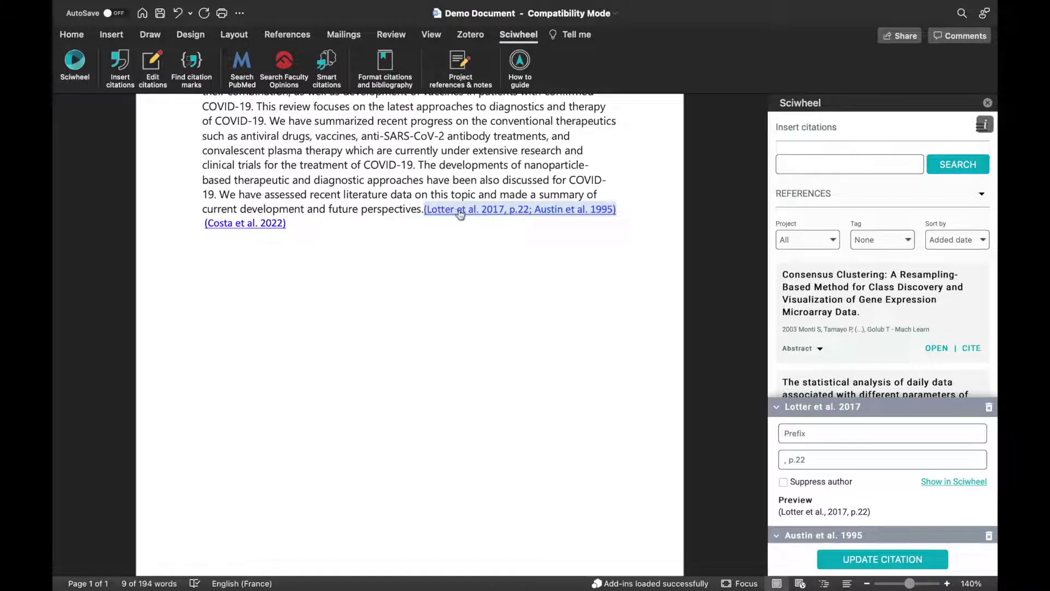
Display the Costa 2022 citation as Author (Year) and update it
{"action": "left_click", "coordinate": [282, 224]}
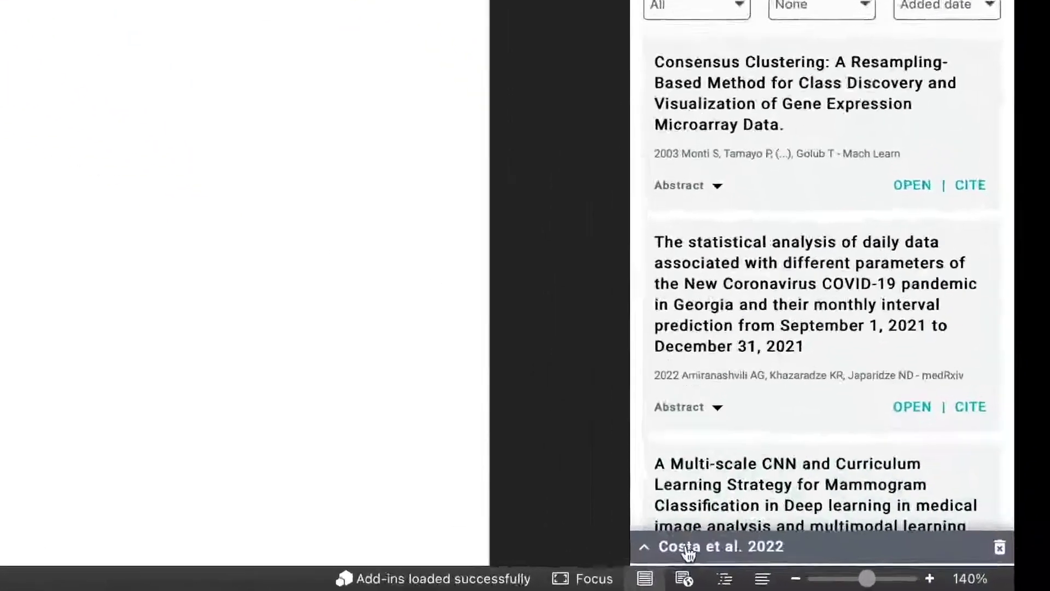
{"action": "left_click", "coordinate": [769, 554]}
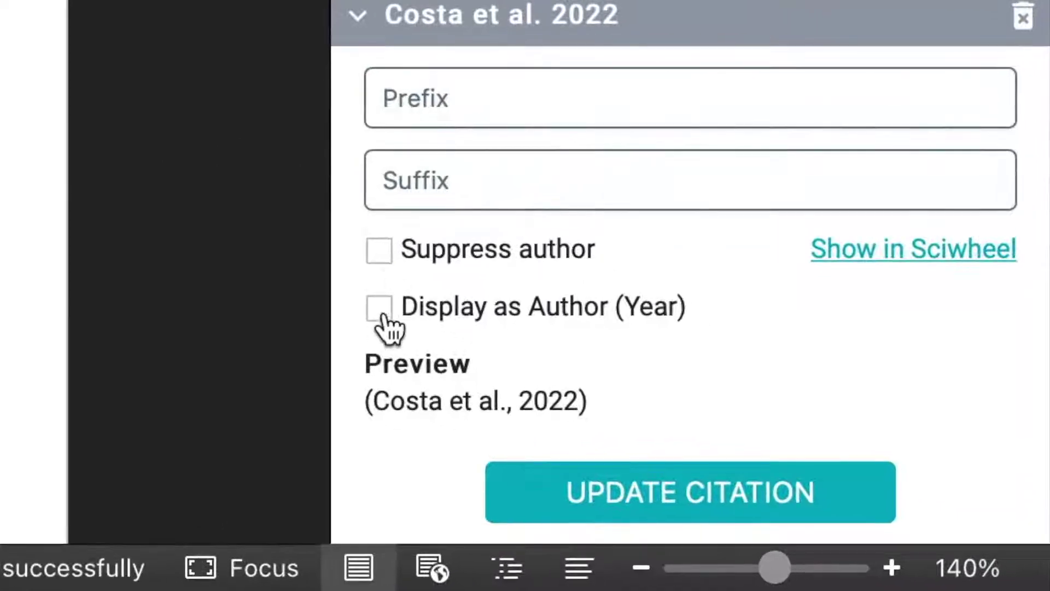
{"action": "left_click", "coordinate": [377, 318]}
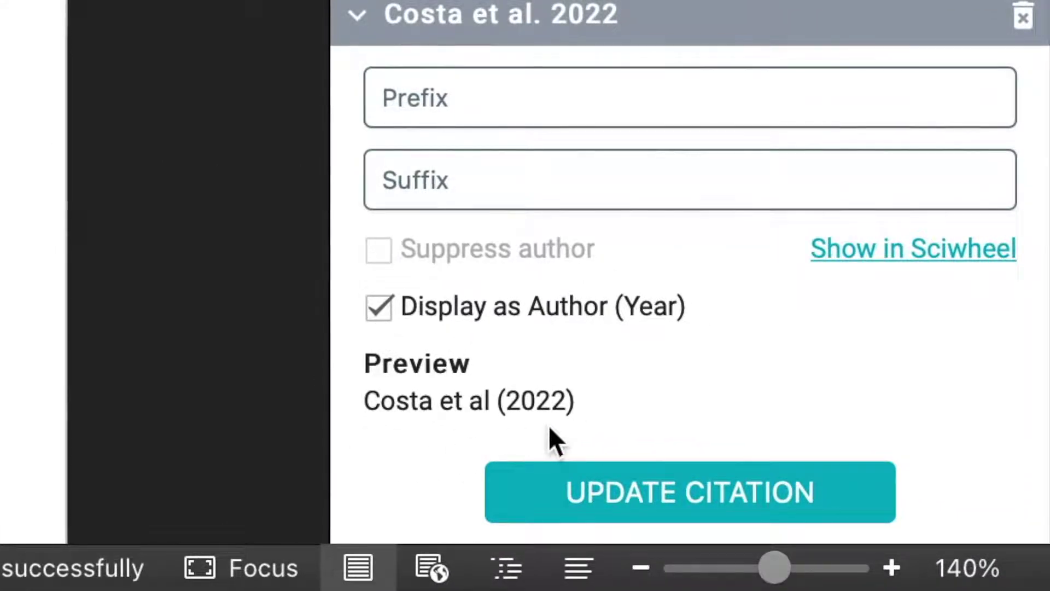
{"action": "left_click", "coordinate": [558, 493]}
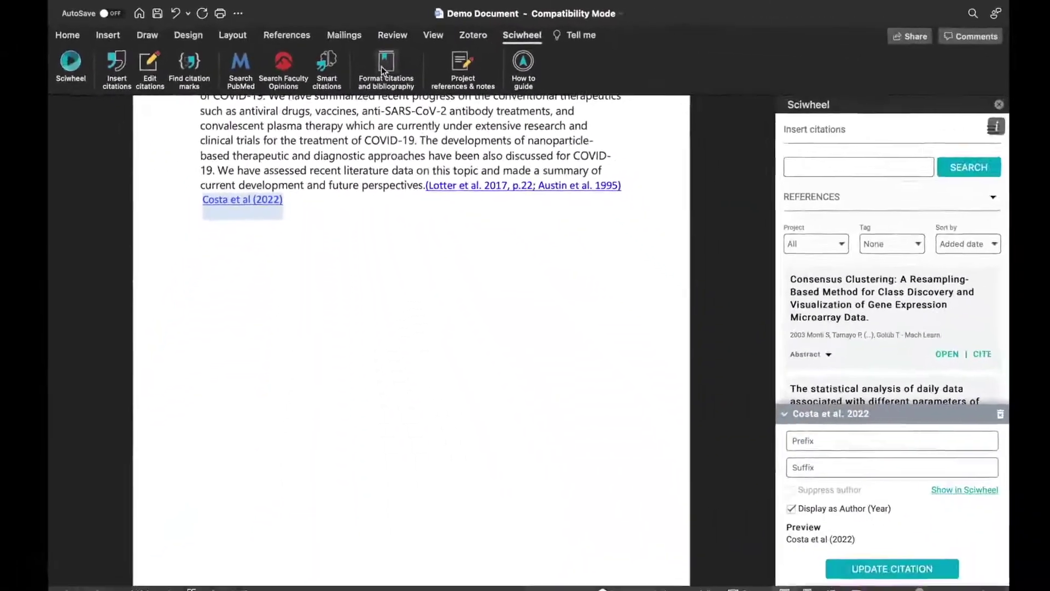
Search the additional citation styles for 'cell' and select Aging Cell
{"action": "left_click", "coordinate": [444, 132]}
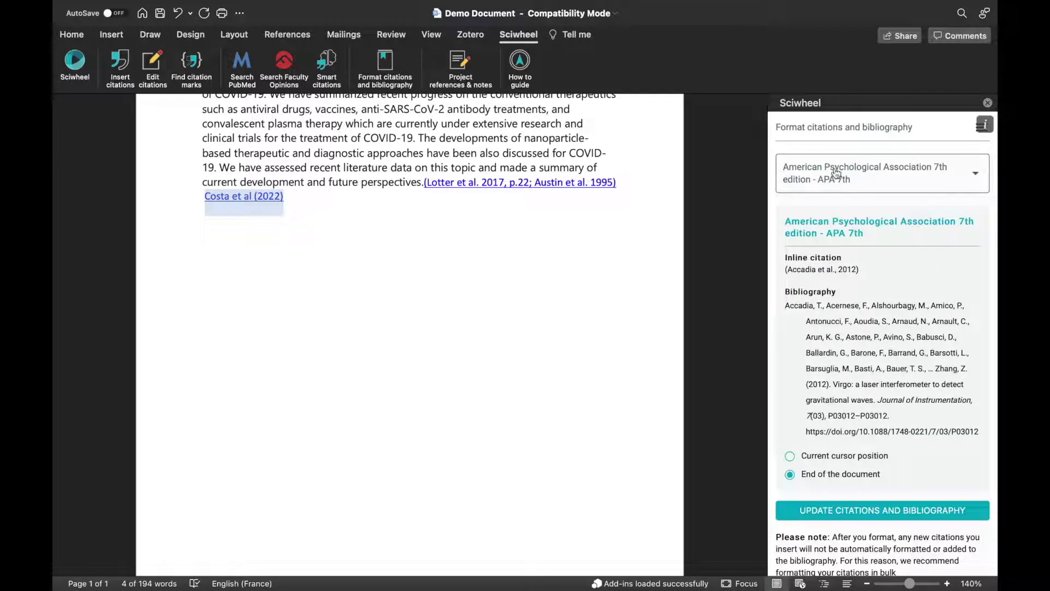
{"action": "left_click", "coordinate": [820, 174]}
{"action": "scroll", "coordinate": [818, 235], "scroll_direction": "down", "scroll_amount": 10}
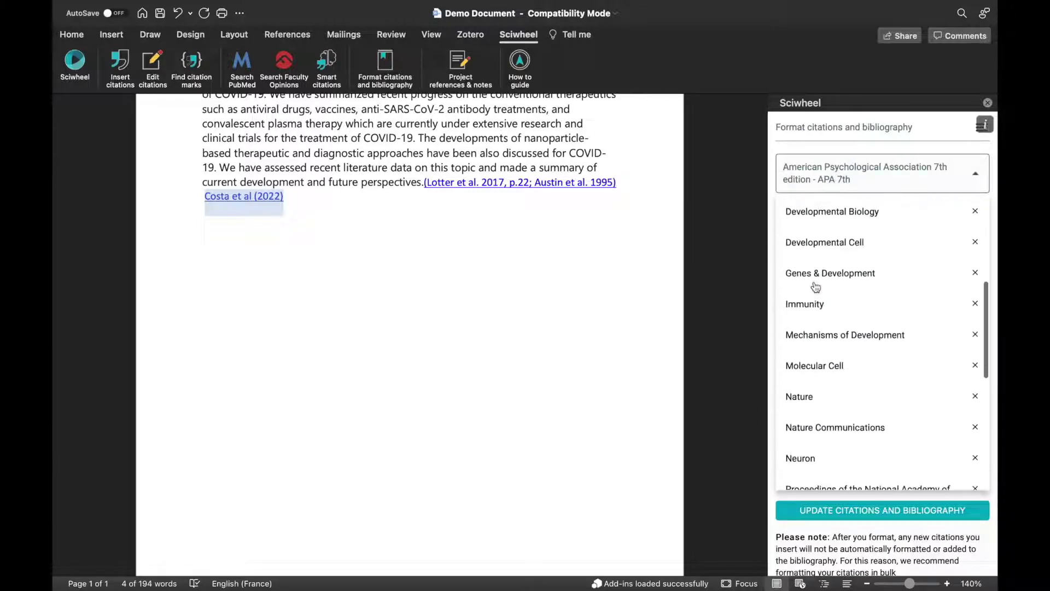
{"action": "scroll", "coordinate": [815, 257], "scroll_direction": "up", "scroll_amount": 10}
{"action": "scroll", "coordinate": [815, 285], "scroll_direction": "down", "scroll_amount": 20}
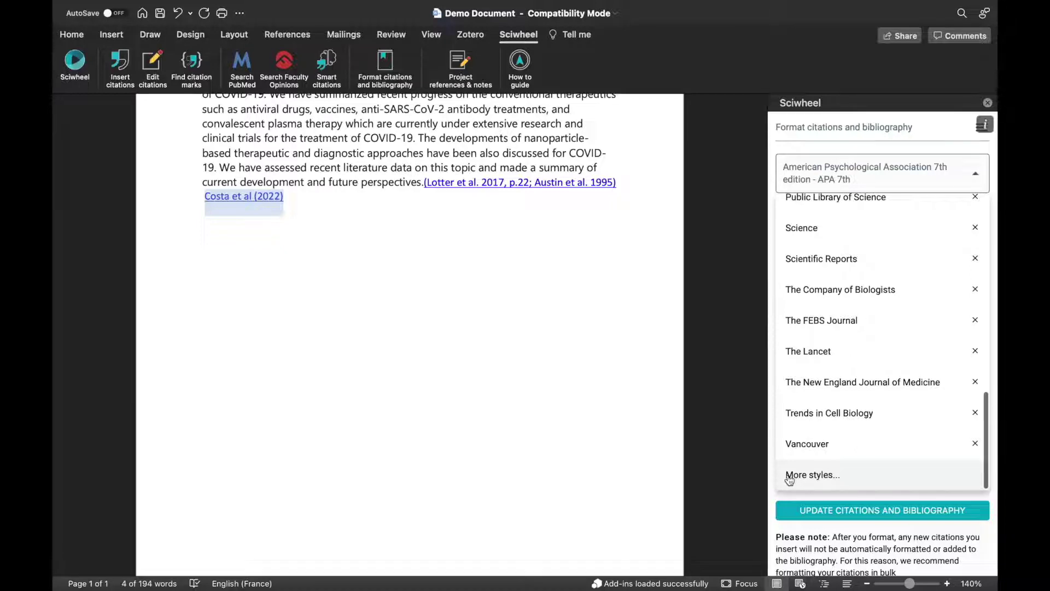
{"action": "left_click", "coordinate": [789, 476]}
{"action": "type", "text": "cell"}
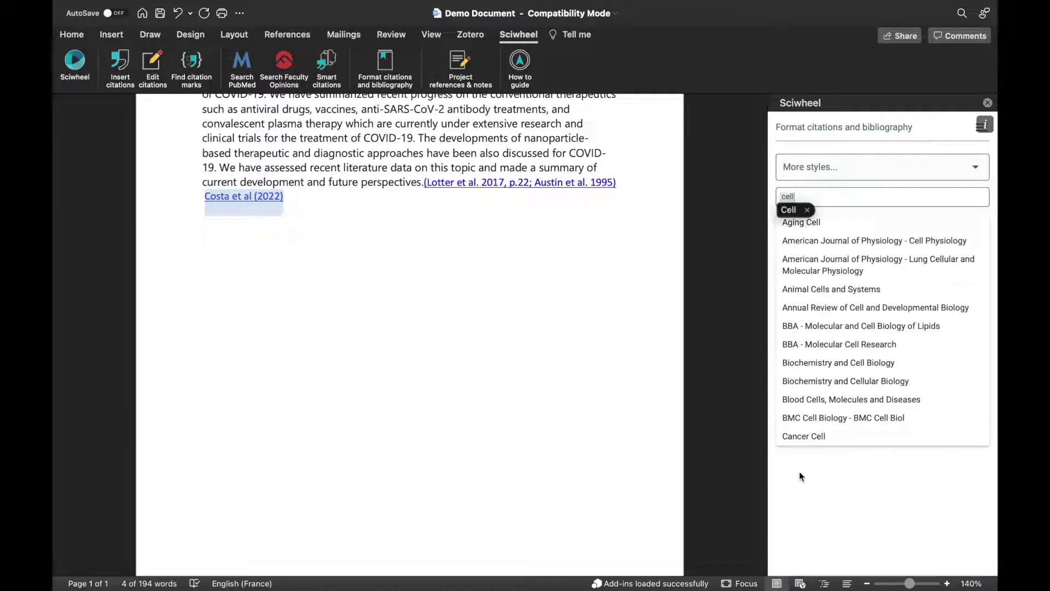
{"action": "left_click", "coordinate": [813, 223]}
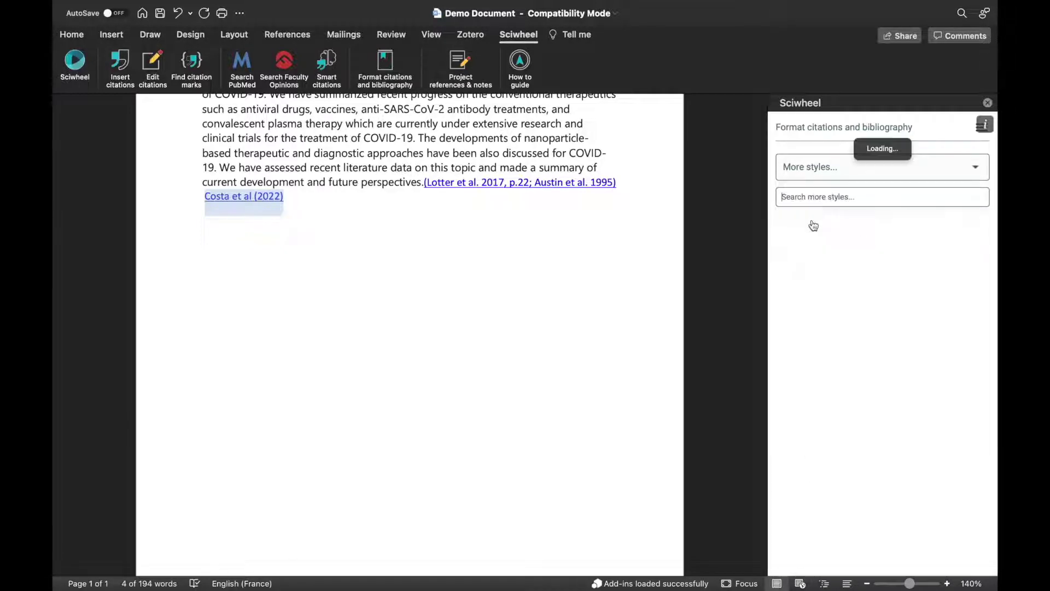
Add the Aging Cell style and update citations with a bibliography at the document end
{"action": "scroll", "coordinate": [851, 357], "scroll_direction": "down", "scroll_amount": 15}
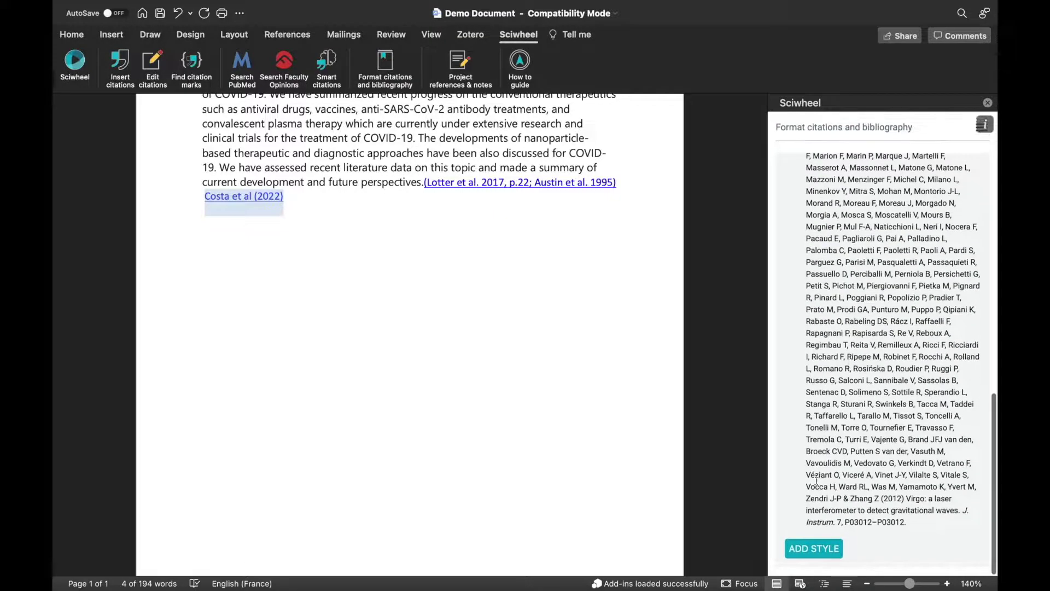
{"action": "left_click", "coordinate": [813, 547]}
{"action": "scroll", "coordinate": [834, 480], "scroll_direction": "down", "scroll_amount": 15}
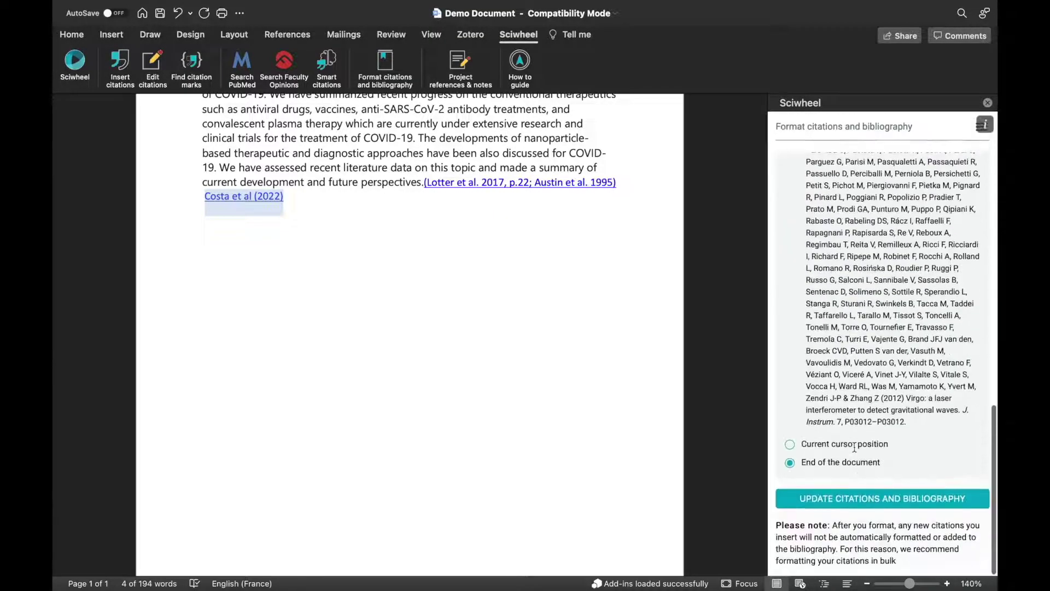
{"action": "left_click", "coordinate": [832, 497]}
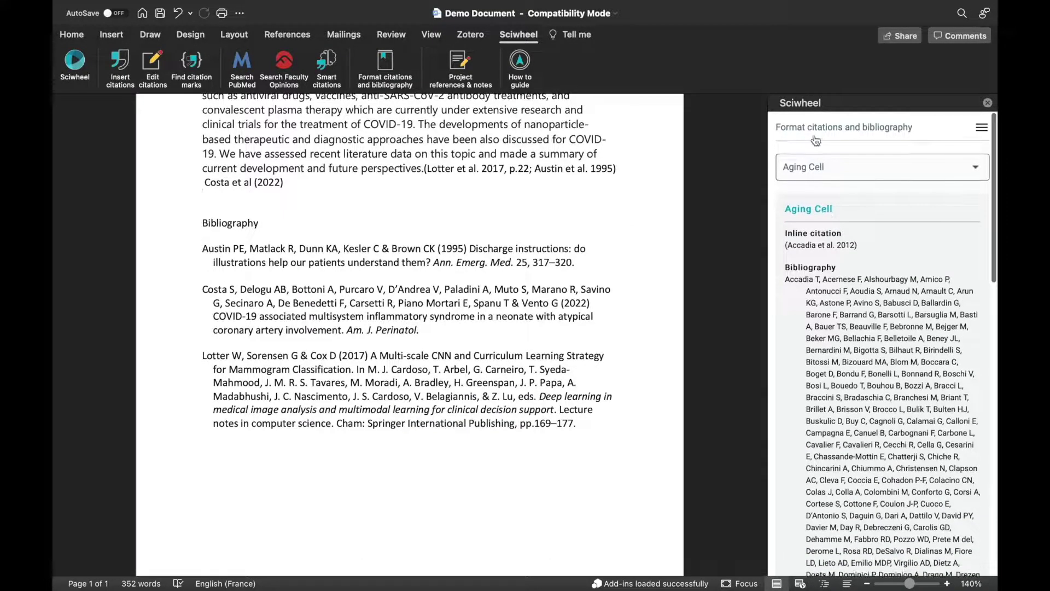
{"action": "left_click", "coordinate": [812, 131]}
Cite the Monti 2003 Consensus Clustering paper and refresh the bibliography to four references
{"action": "left_click", "coordinate": [808, 157]}
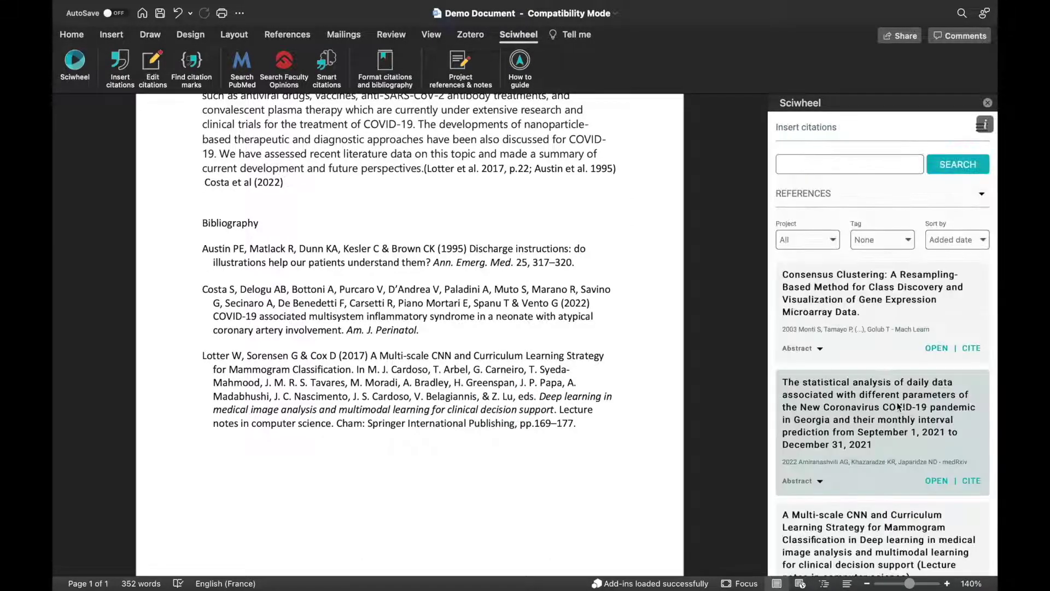
{"action": "left_click", "coordinate": [971, 347]}
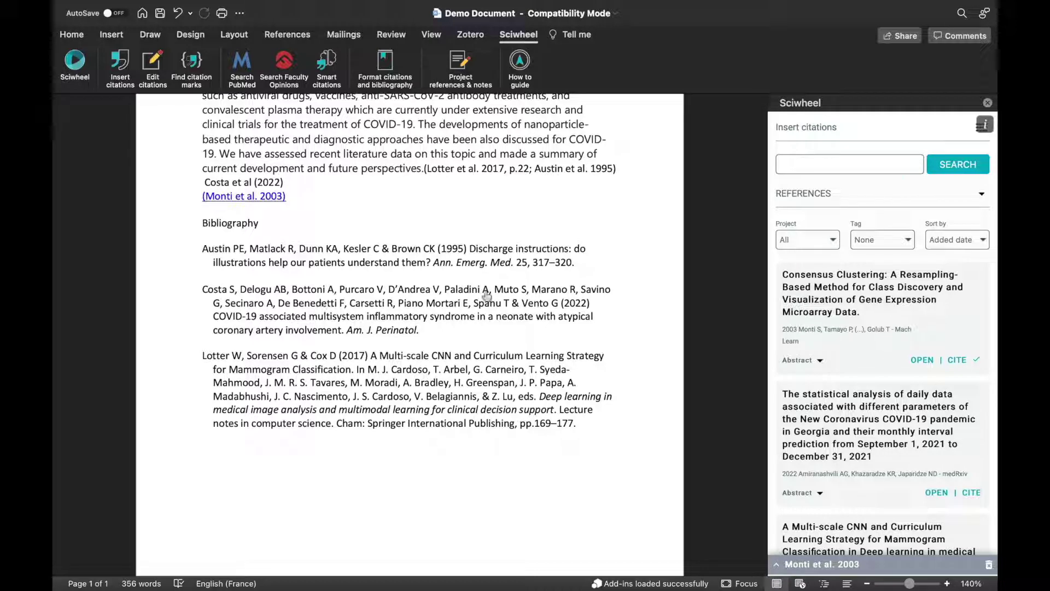
{"action": "left_click", "coordinate": [386, 64]}
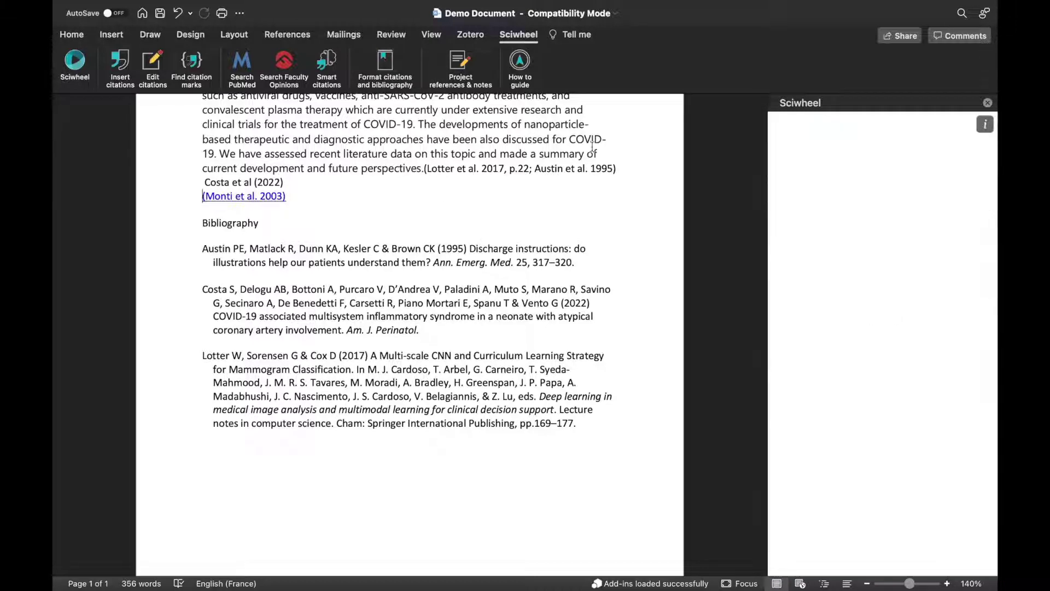
{"action": "scroll", "coordinate": [856, 469], "scroll_direction": "down", "scroll_amount": 10}
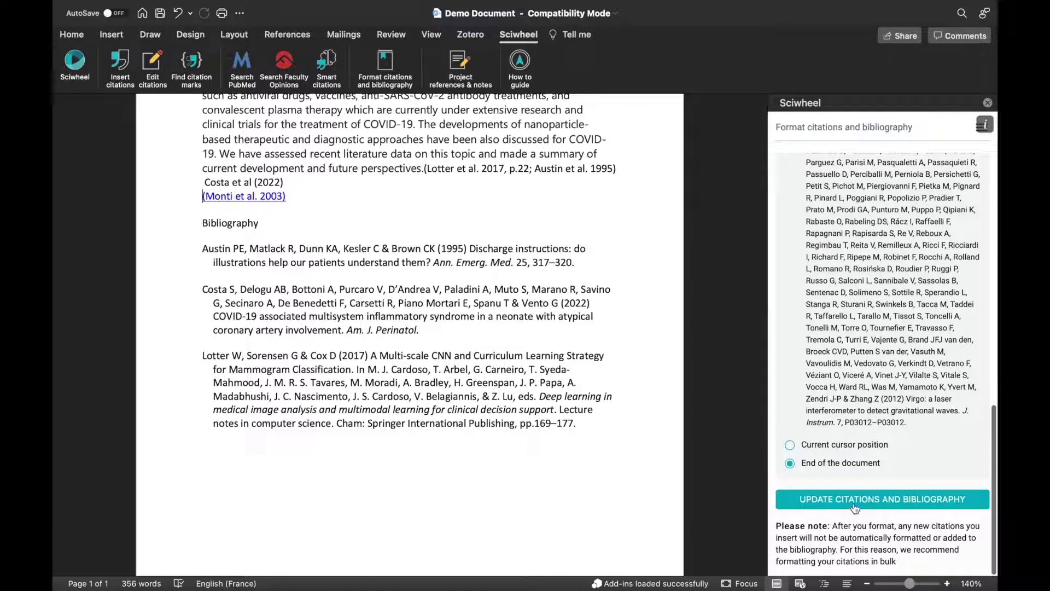
{"action": "left_click", "coordinate": [854, 500]}
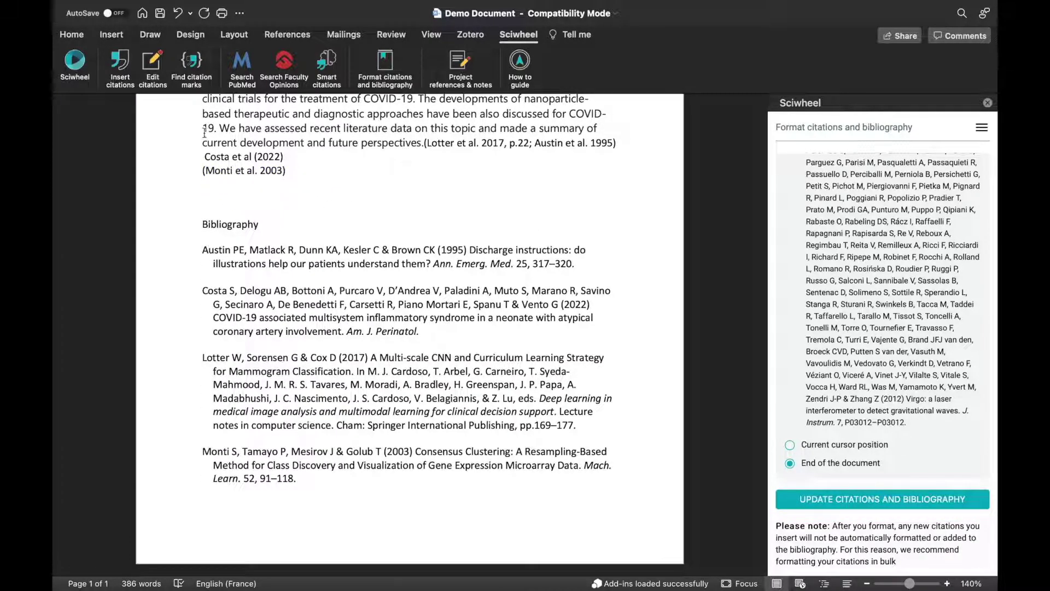
{"action": "left_click", "coordinate": [194, 61]}
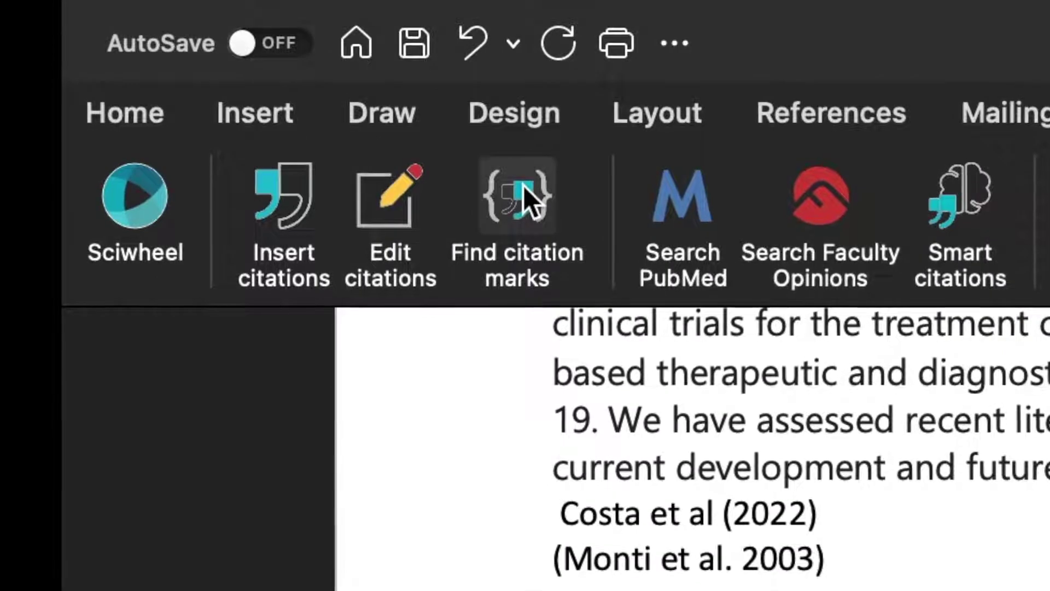
Type the {rna} and {covid} citation placeholder marks into the document
{"action": "left_click", "coordinate": [523, 185]}
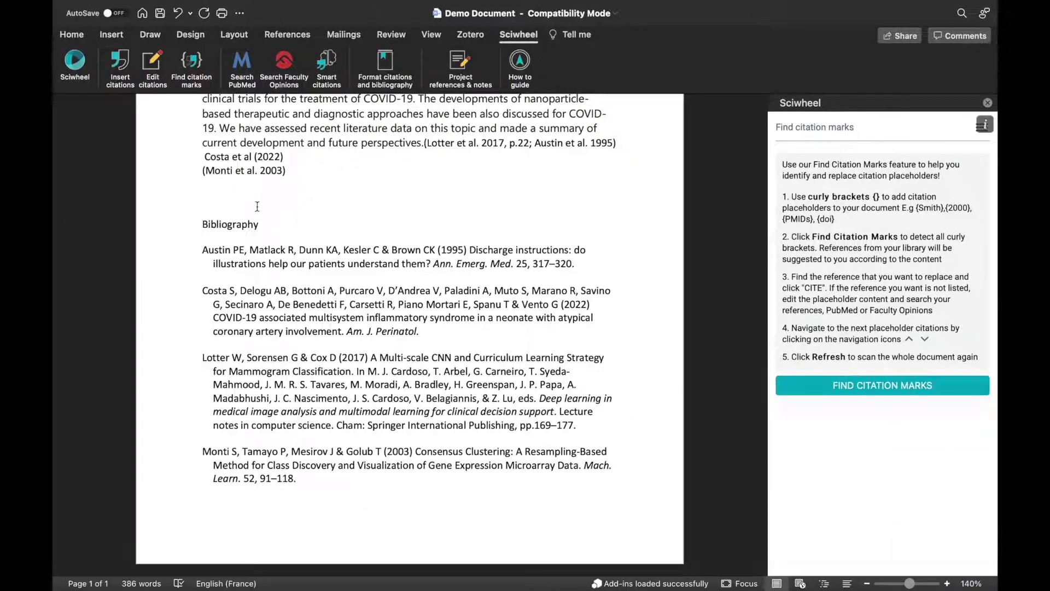
{"action": "type", "text": "{}"}
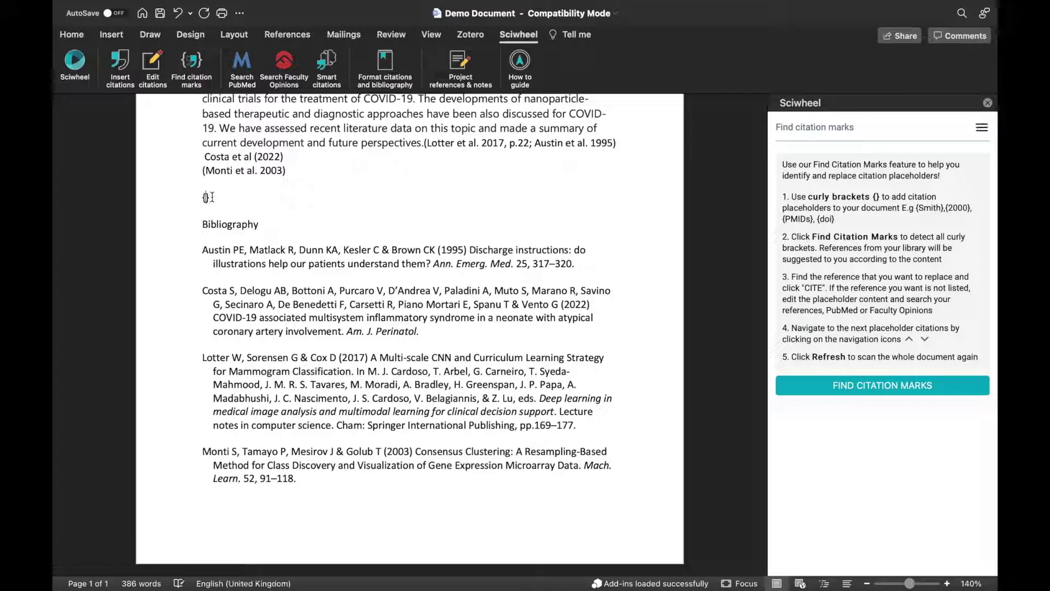
{"action": "key", "text": "Left"}
{"action": "type", "text": "c"}
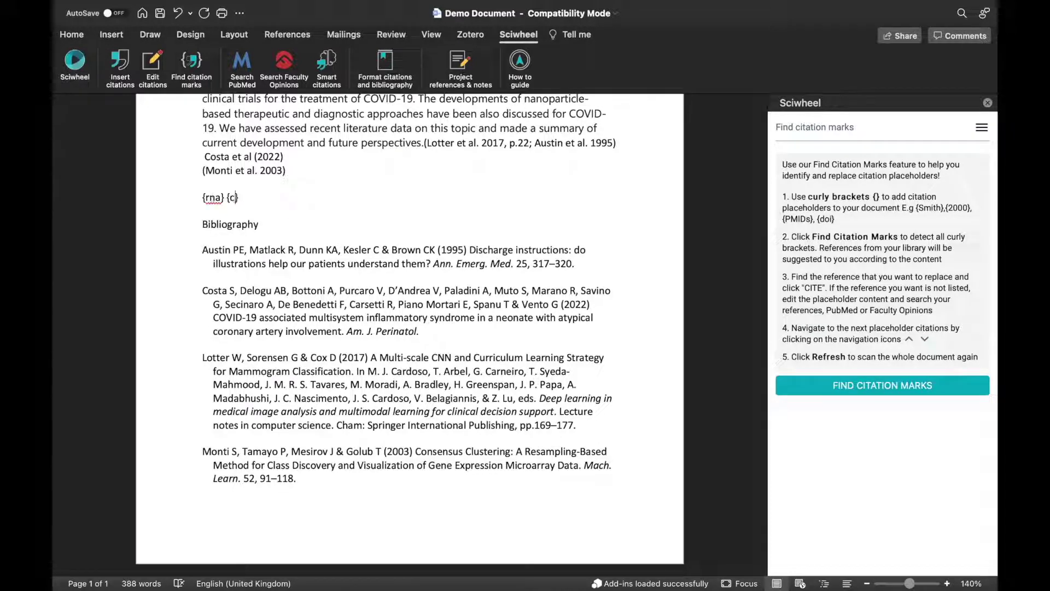
{"action": "key", "text": "Down"}
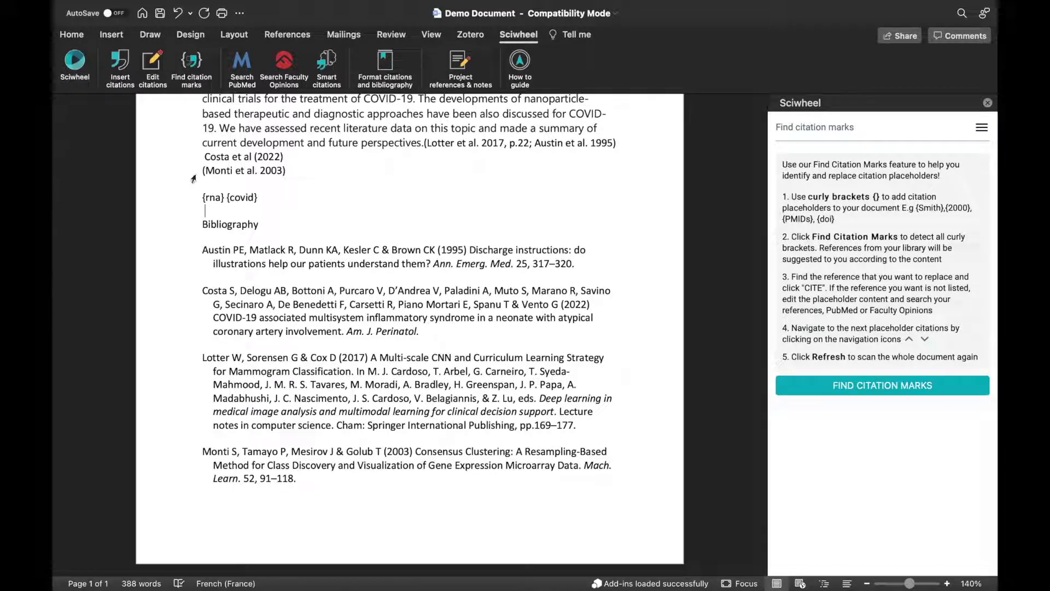
Scan the document for citation marks and show PubMed results for {rna}
{"action": "left_click", "coordinate": [857, 386]}
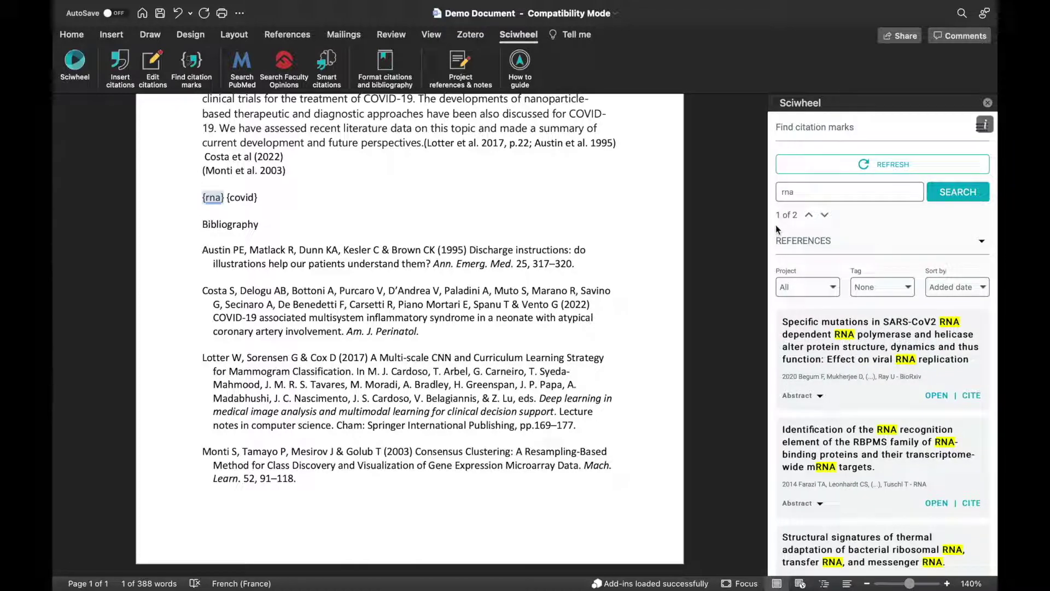
{"action": "scroll", "coordinate": [862, 353], "scroll_direction": "down", "scroll_amount": 5}
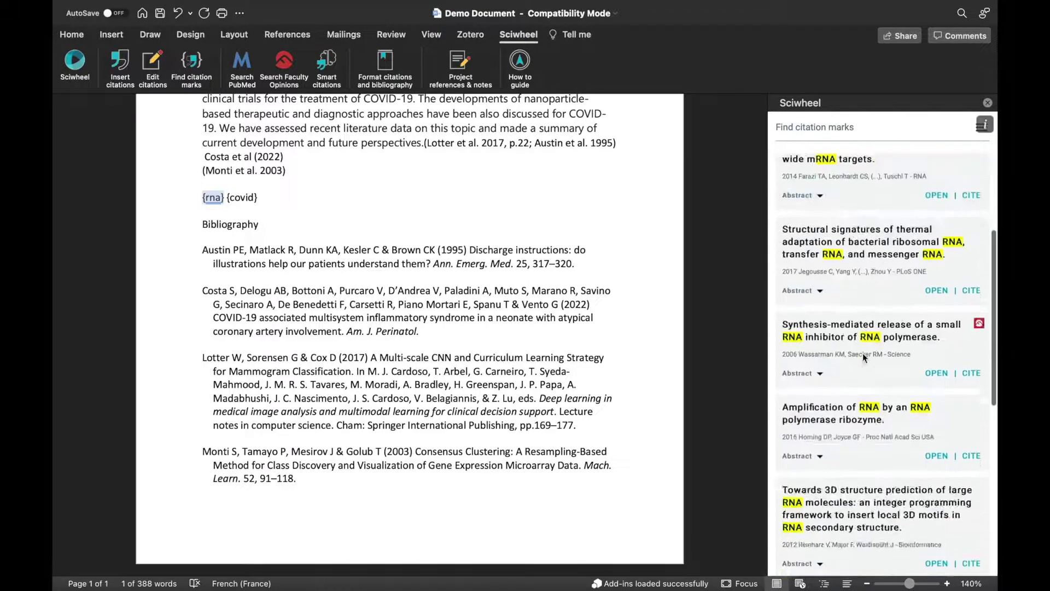
{"action": "scroll", "coordinate": [863, 356], "scroll_direction": "up", "scroll_amount": 5}
{"action": "left_click", "coordinate": [800, 246]}
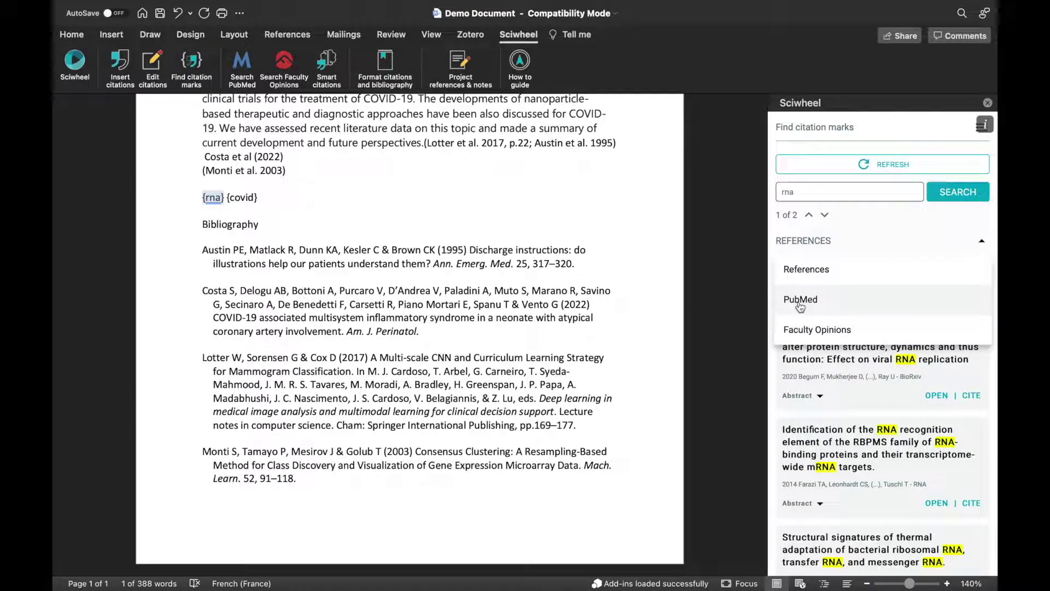
{"action": "left_click", "coordinate": [800, 305]}
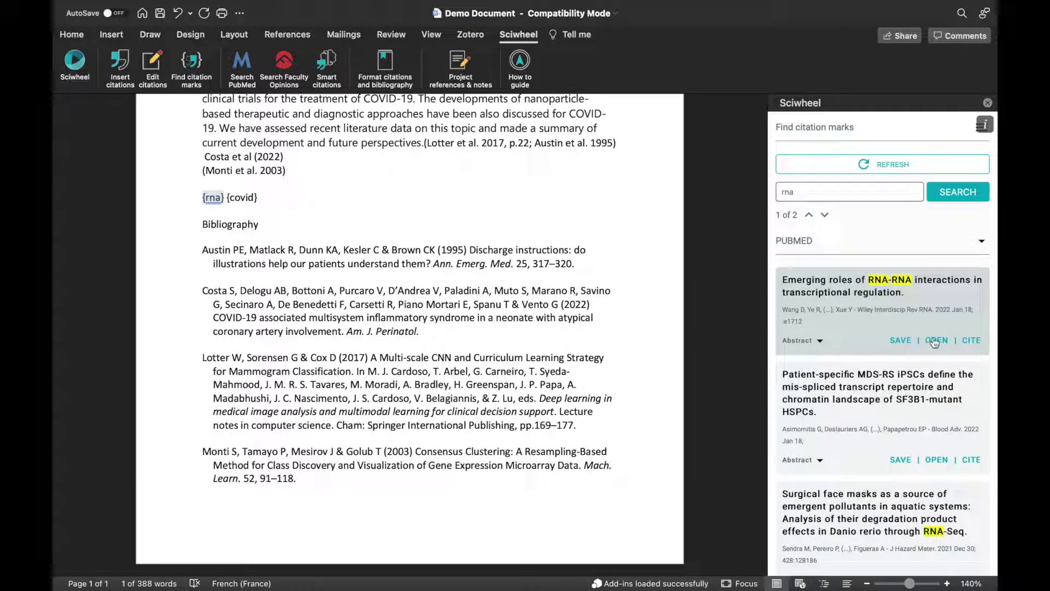
Replace {rna} with Wang et al. 2022 from PubMed and {covid} with Arbel et al. 2021 from Faculty Opinions
{"action": "left_click", "coordinate": [976, 341]}
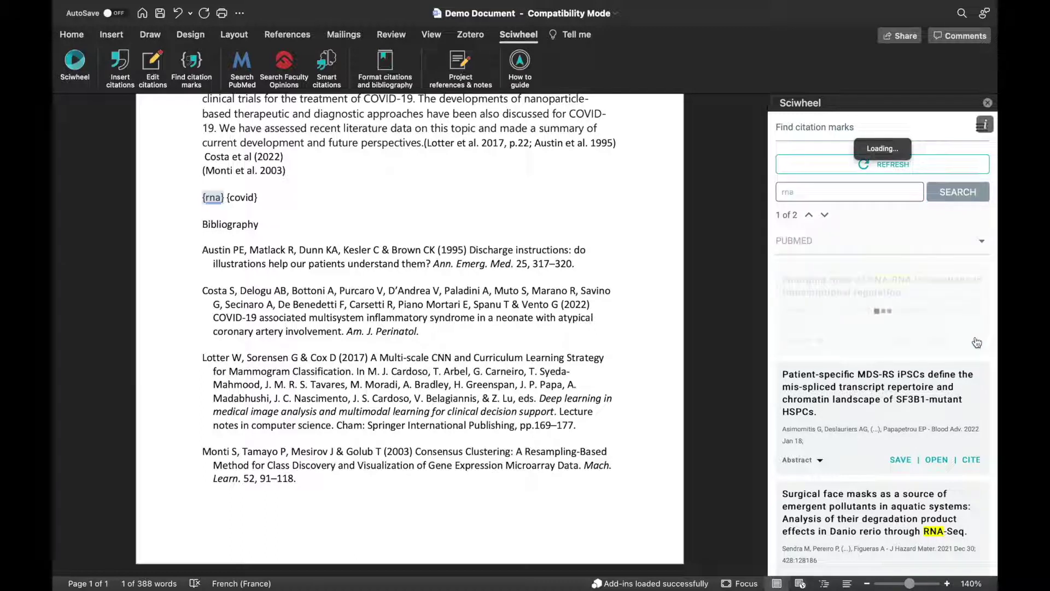
{"action": "left_click", "coordinate": [825, 216]}
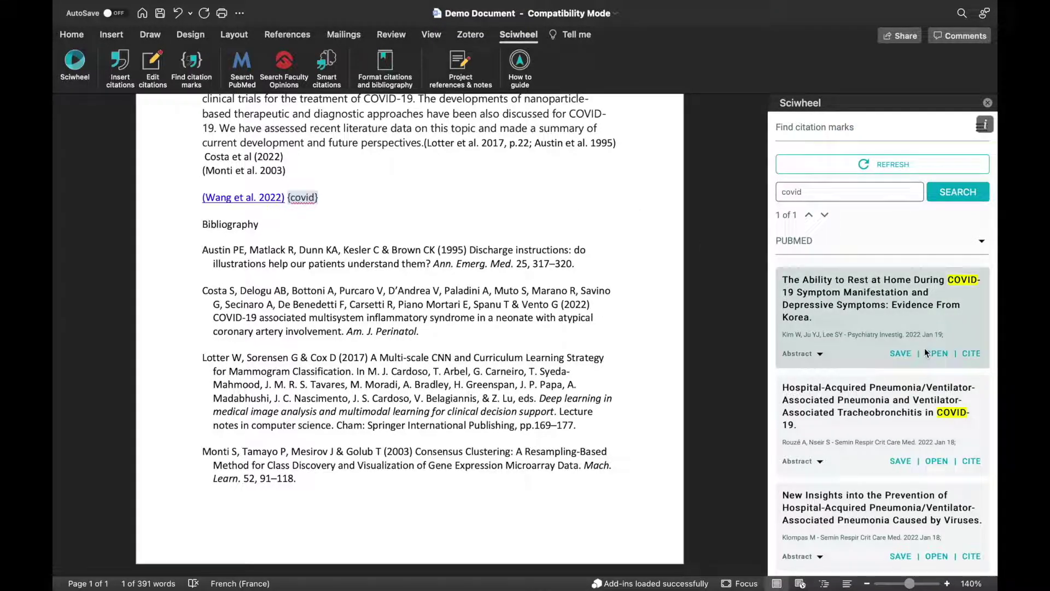
{"action": "left_click", "coordinate": [797, 243]}
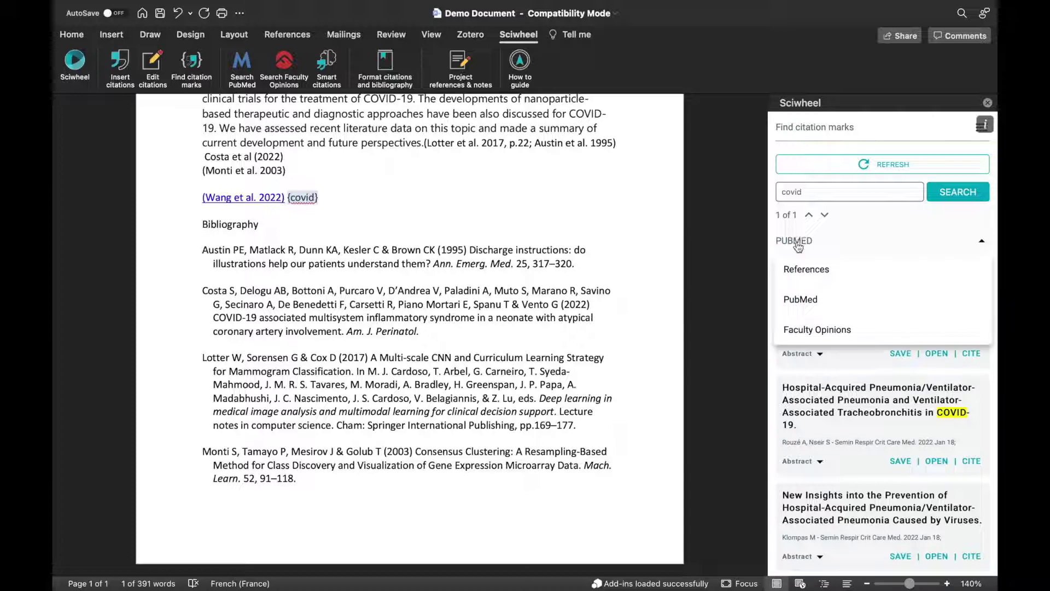
{"action": "left_click", "coordinate": [806, 328]}
{"action": "scroll", "coordinate": [829, 406], "scroll_direction": "down", "scroll_amount": 5}
{"action": "scroll", "coordinate": [829, 406], "scroll_direction": "down", "scroll_amount": 3}
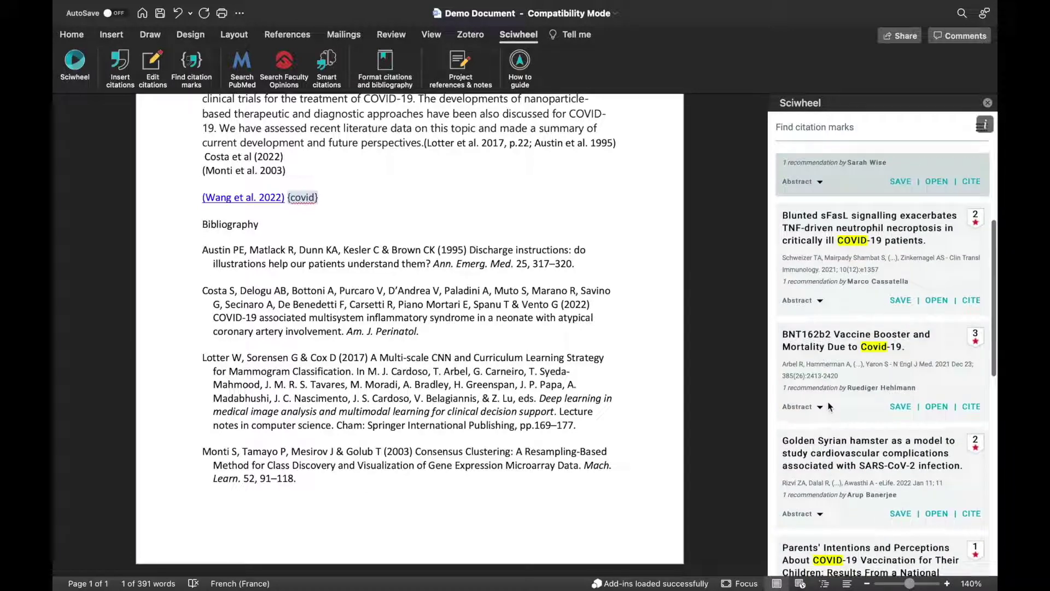
{"action": "left_click", "coordinate": [971, 406]}
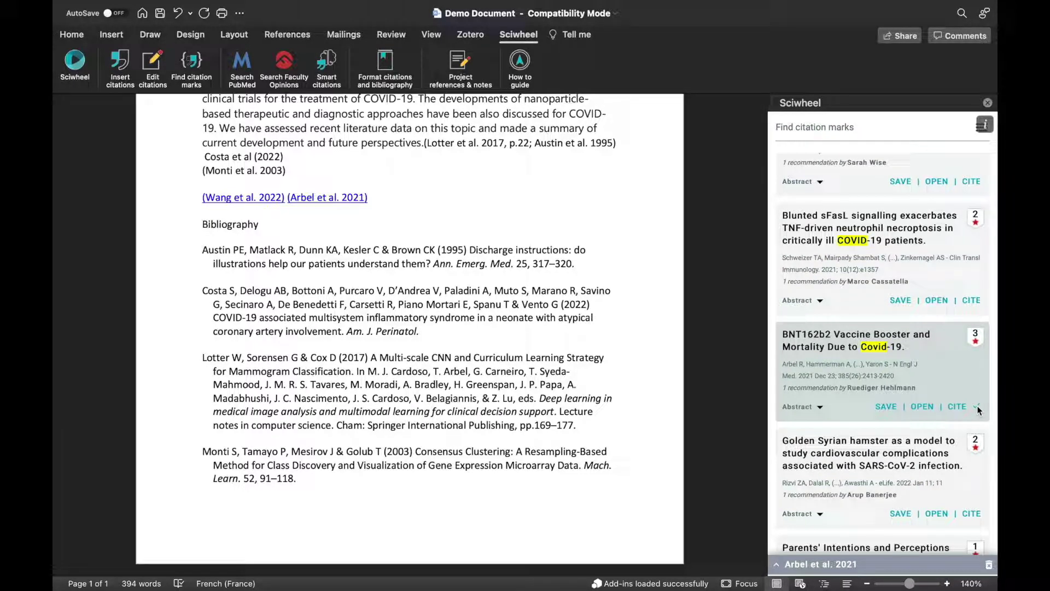
{"action": "scroll", "coordinate": [429, 184], "scroll_direction": "up", "scroll_amount": 4}
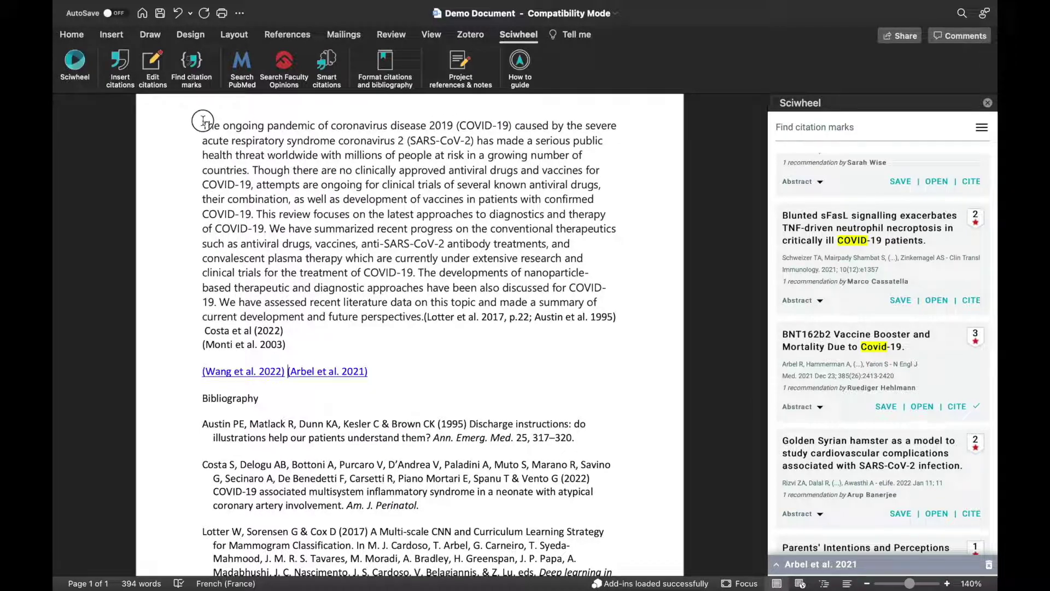
Get smart citation suggestions for the selected opening sentences about COVID-19
{"action": "left_click_drag", "start_coordinate": [203, 121], "coordinate": [257, 217]}
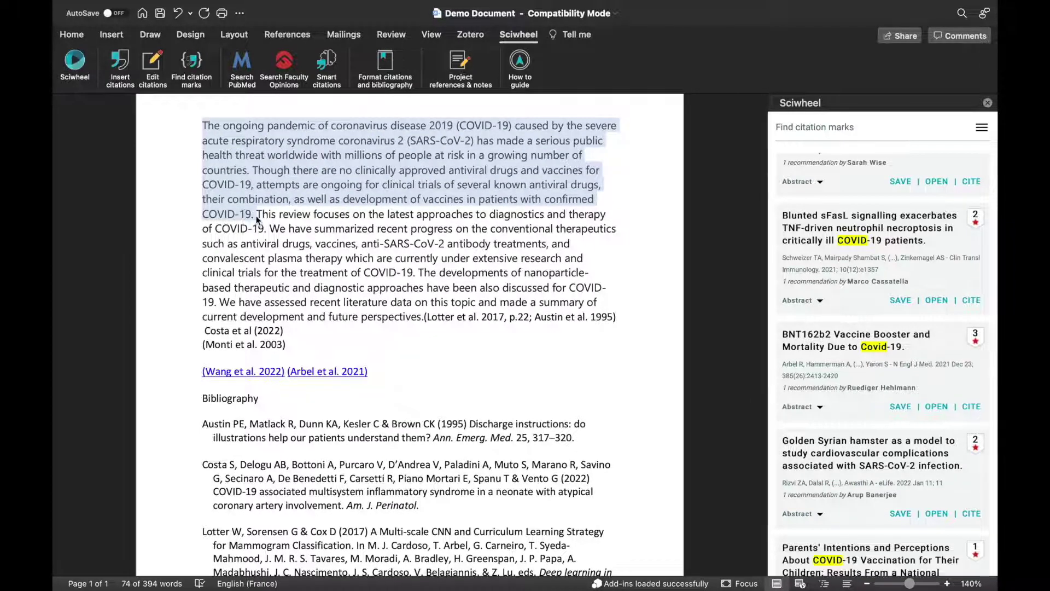
{"action": "left_click", "coordinate": [333, 64]}
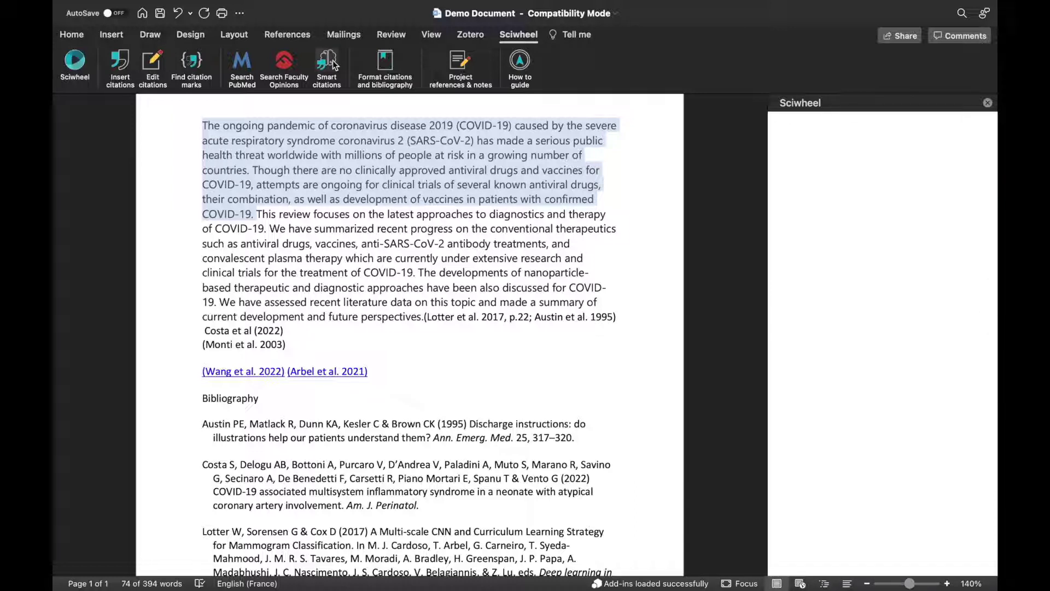
{"action": "left_click", "coordinate": [807, 172]}
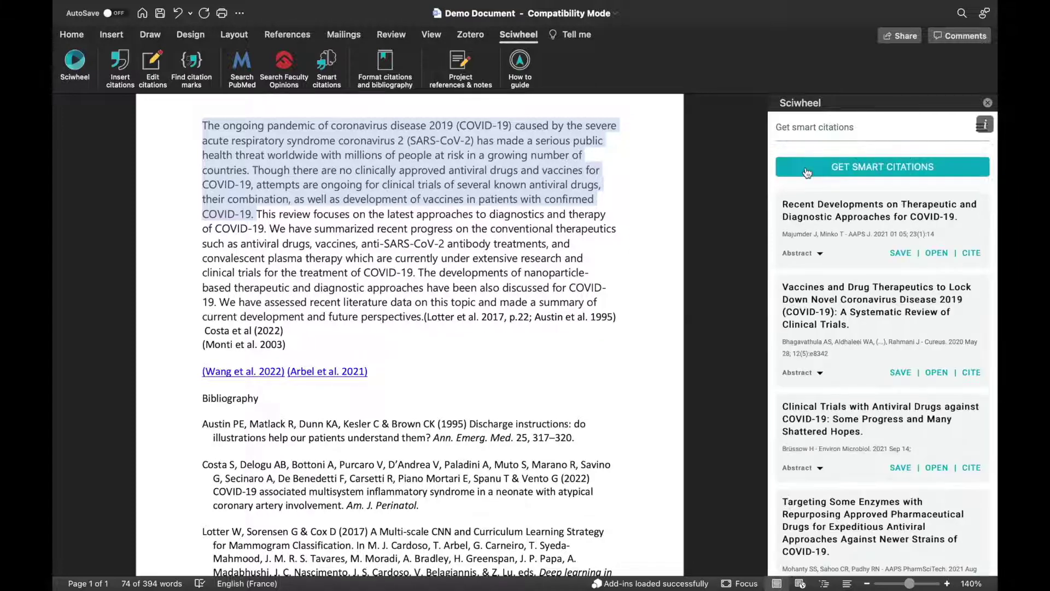
{"action": "scroll", "coordinate": [823, 306], "scroll_direction": "down", "scroll_amount": 6}
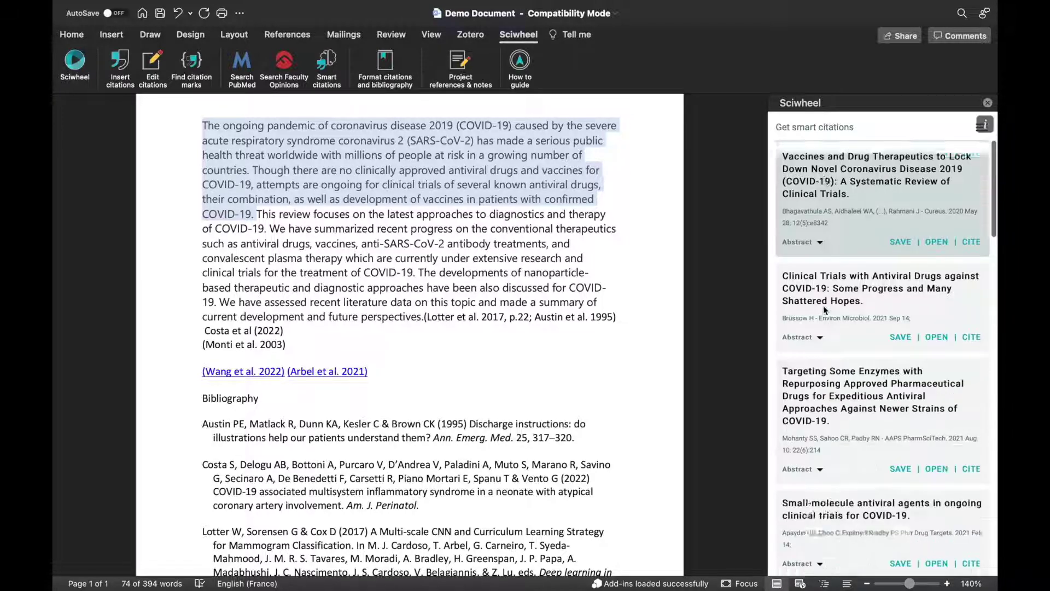
{"action": "scroll", "coordinate": [825, 309], "scroll_direction": "up", "scroll_amount": 7}
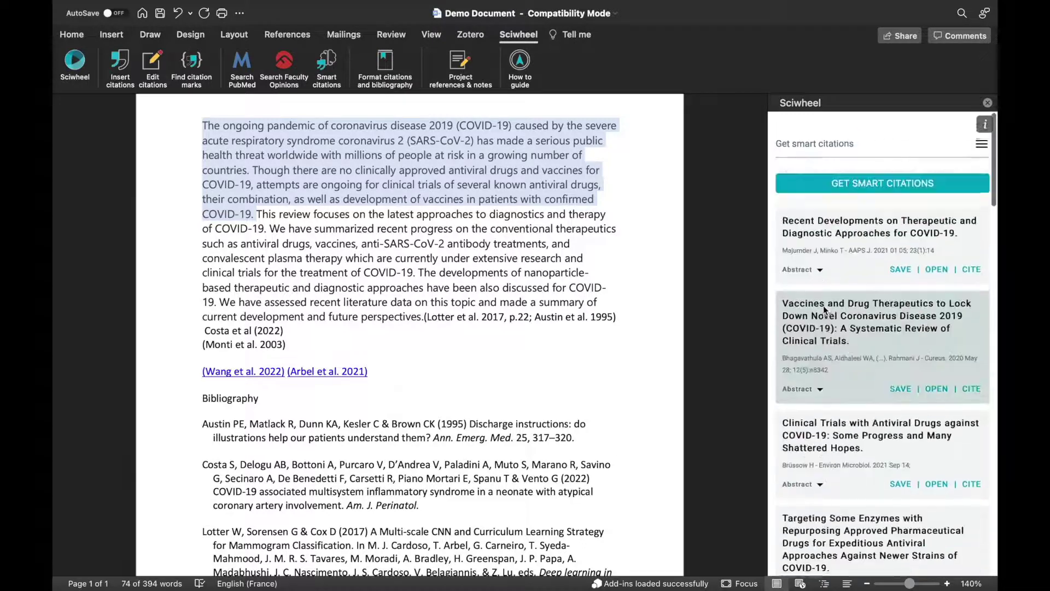
Preview the first suggestion's abstract, then cite Majumder and Minko 2021 after the selection
{"action": "left_click", "coordinate": [802, 262]}
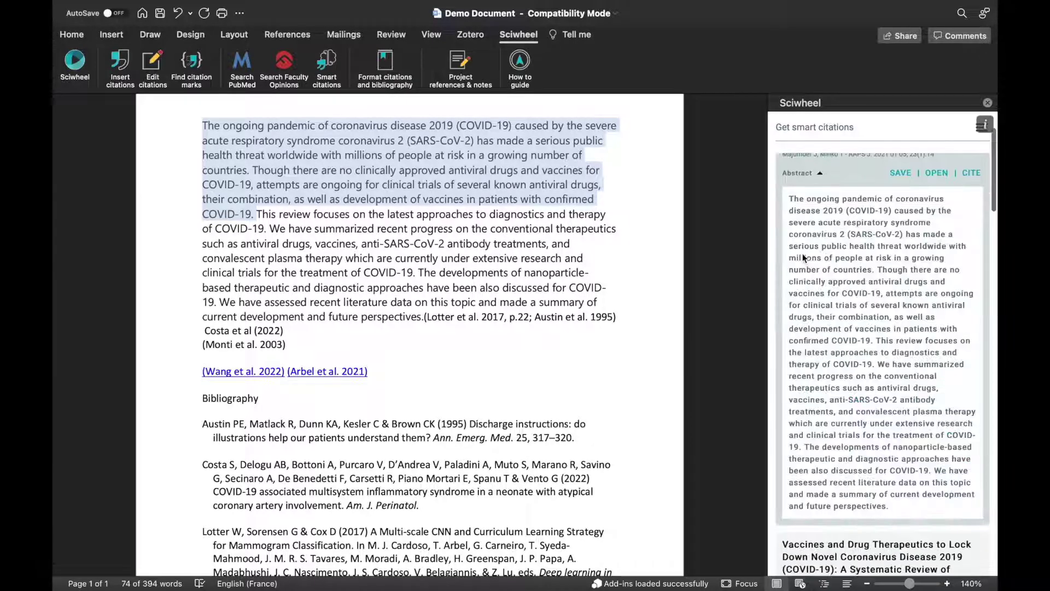
{"action": "left_click", "coordinate": [799, 174]}
{"action": "scroll", "coordinate": [848, 183], "scroll_direction": "up", "scroll_amount": 2}
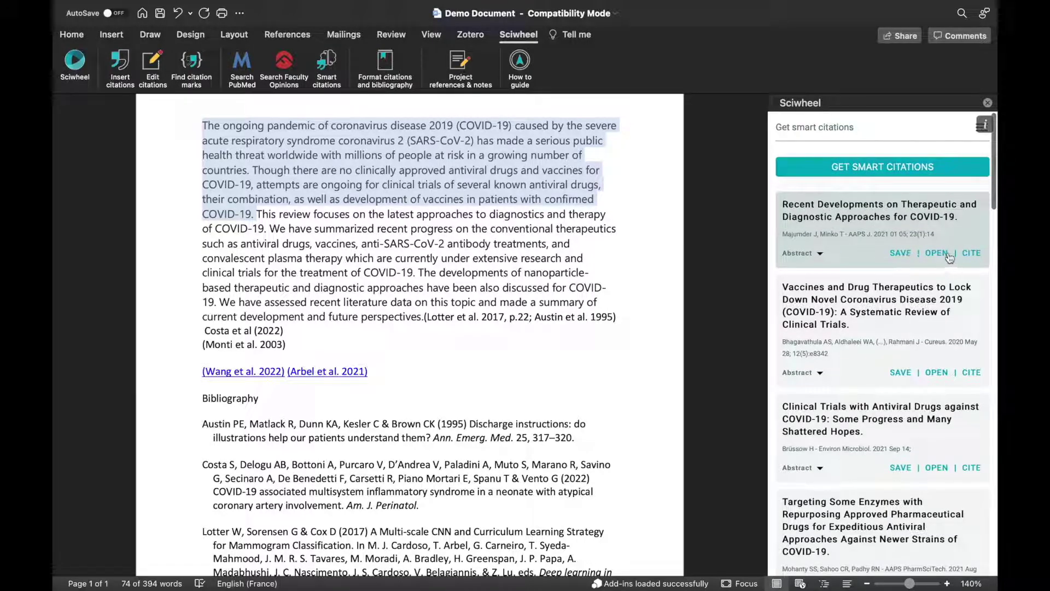
{"action": "left_click", "coordinate": [973, 253]}
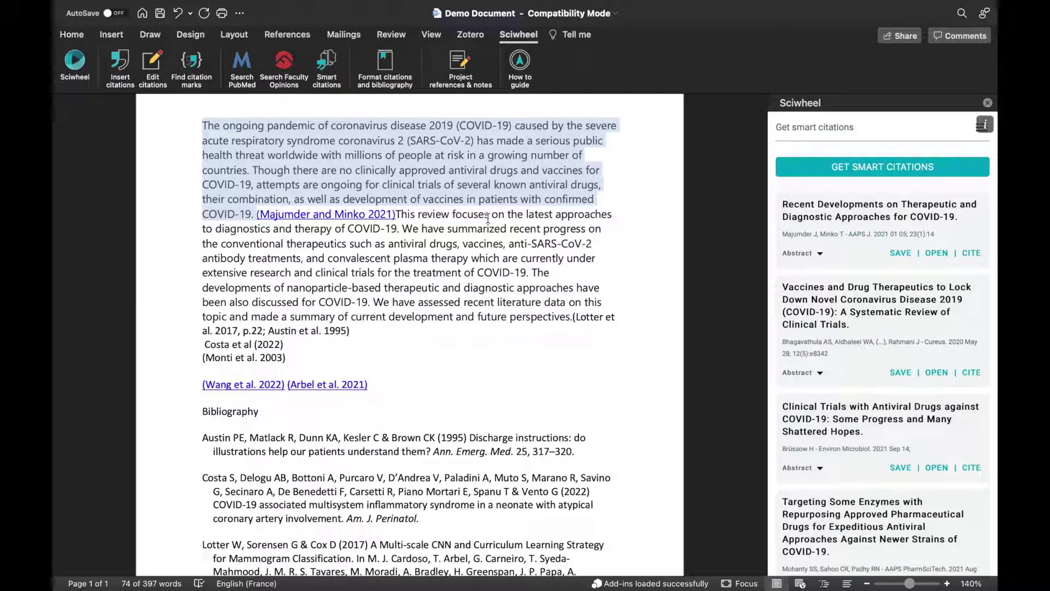
{"action": "left_click", "coordinate": [449, 62]}
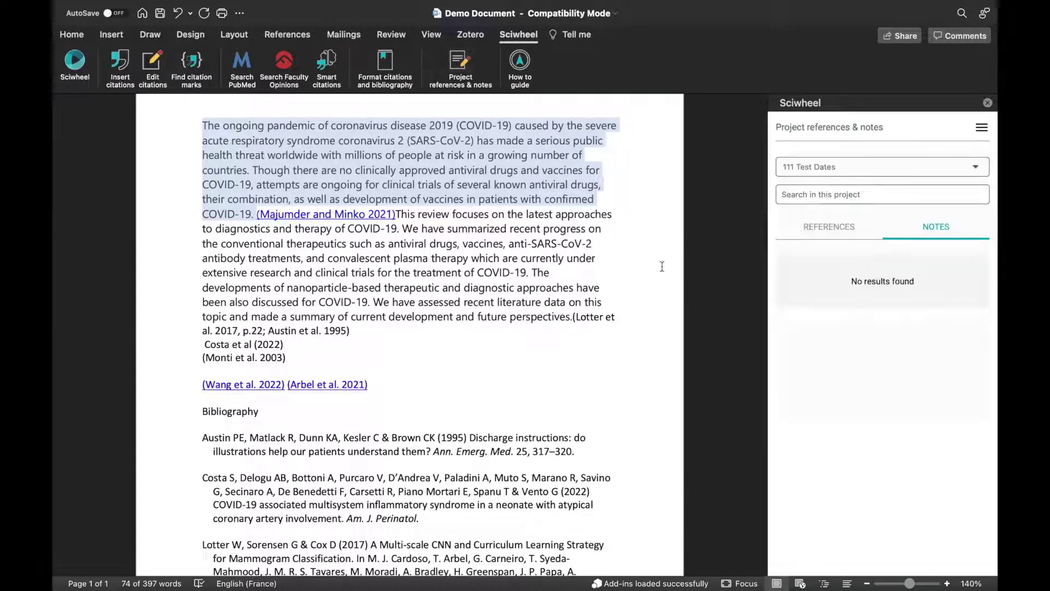
Switch the Sciwheel pane to the Covid project and show its notes
{"action": "left_click", "coordinate": [818, 174]}
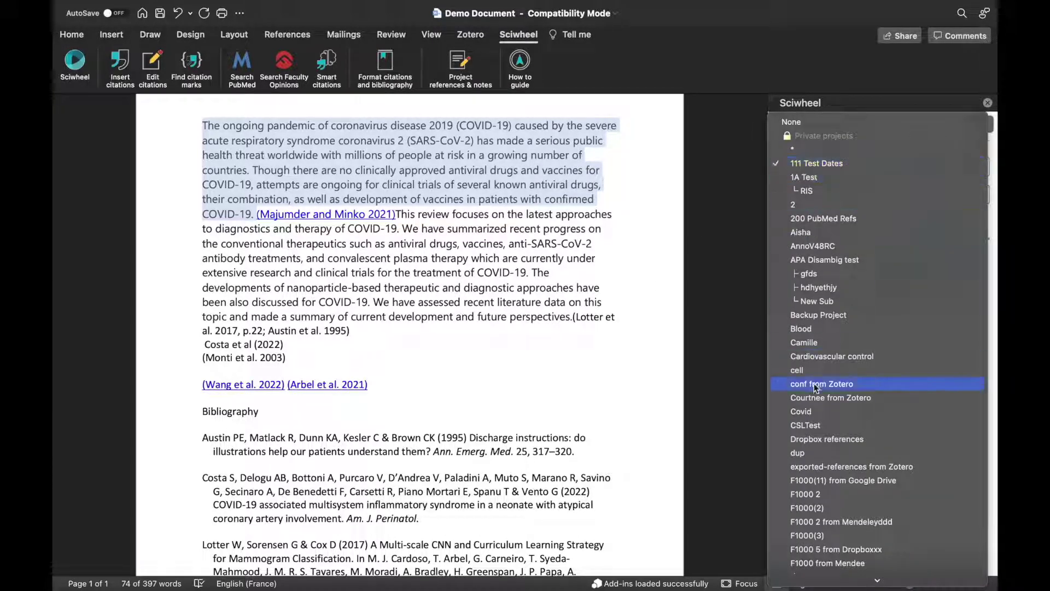
{"action": "left_click", "coordinate": [807, 413]}
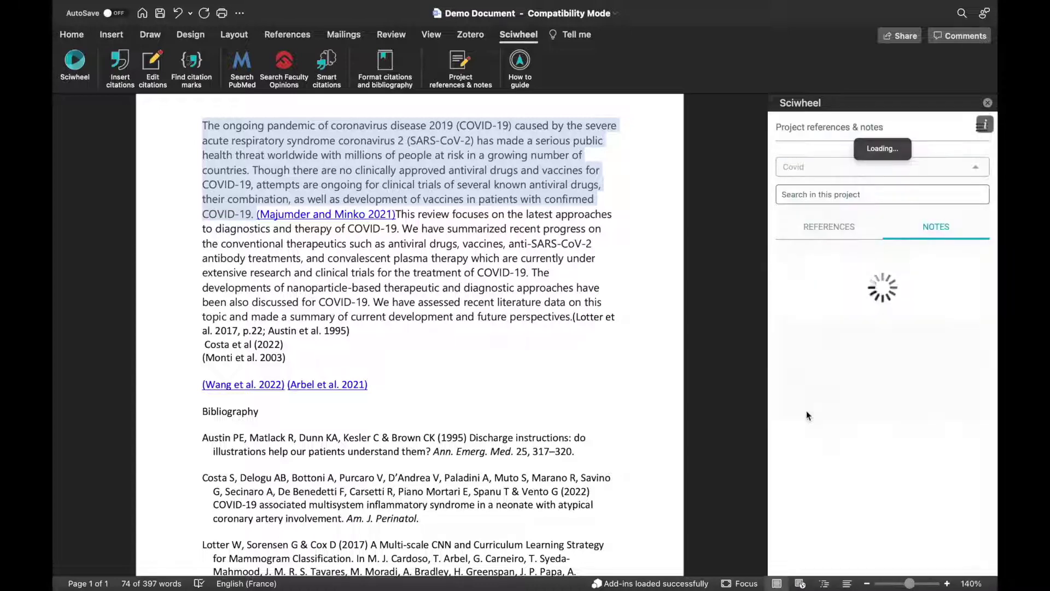
{"action": "scroll", "coordinate": [821, 383], "scroll_direction": "down", "scroll_amount": 10}
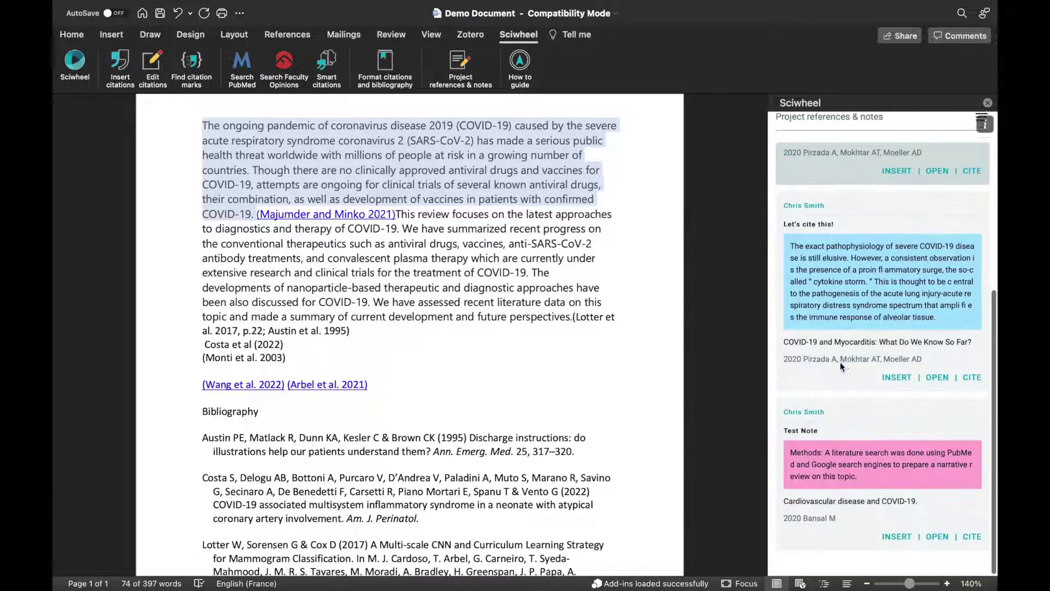
{"action": "scroll", "coordinate": [840, 362], "scroll_direction": "up", "scroll_amount": 15}
{"action": "left_click", "coordinate": [829, 227]}
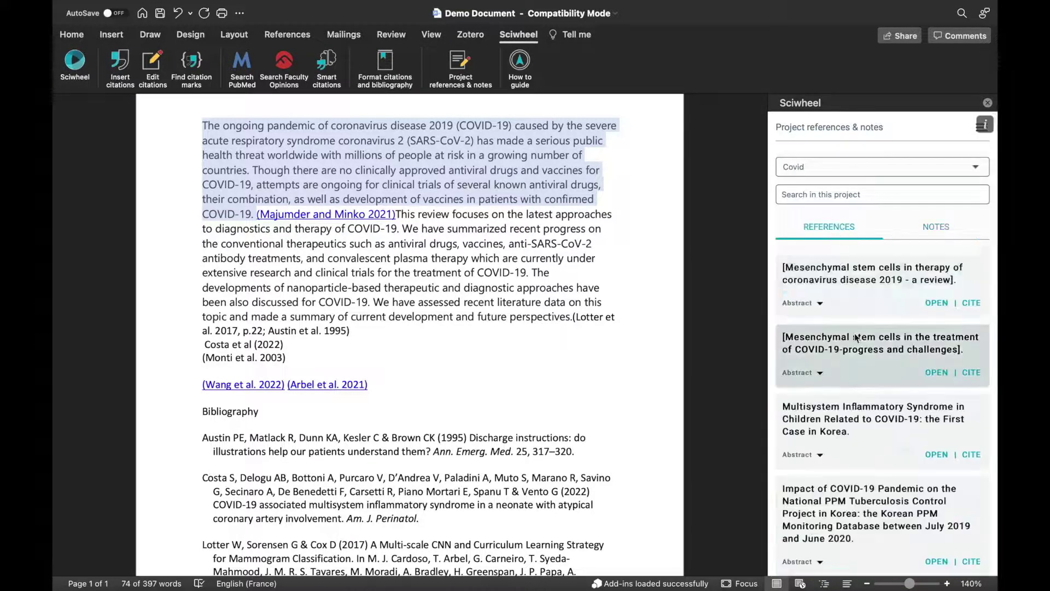
{"action": "scroll", "coordinate": [854, 333], "scroll_direction": "down", "scroll_amount": 8}
{"action": "scroll", "coordinate": [856, 337], "scroll_direction": "up", "scroll_amount": 7}
{"action": "scroll", "coordinate": [856, 337], "scroll_direction": "up", "scroll_amount": 2}
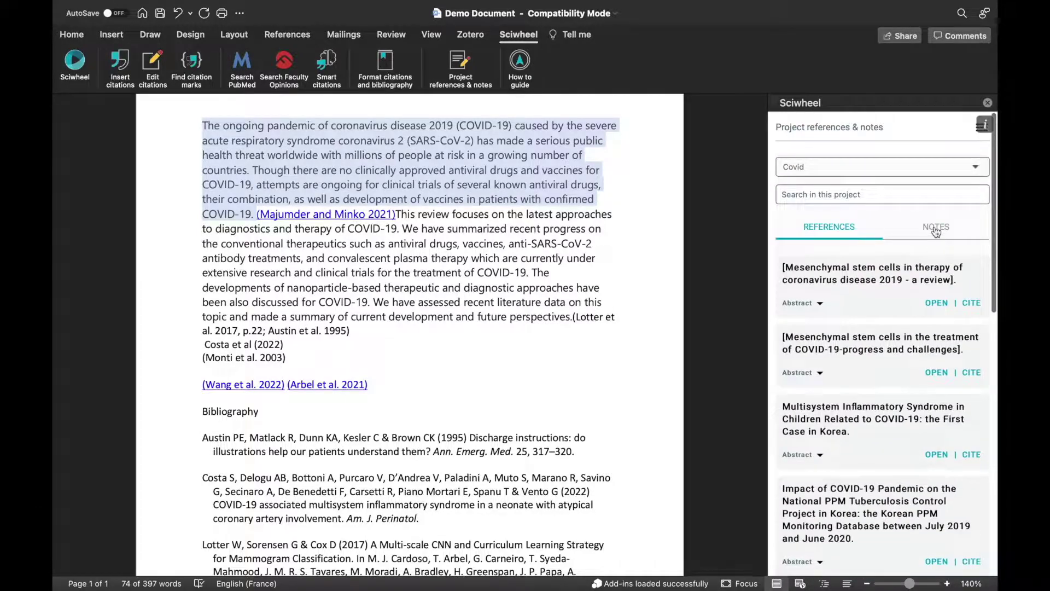
{"action": "left_click", "coordinate": [935, 229]}
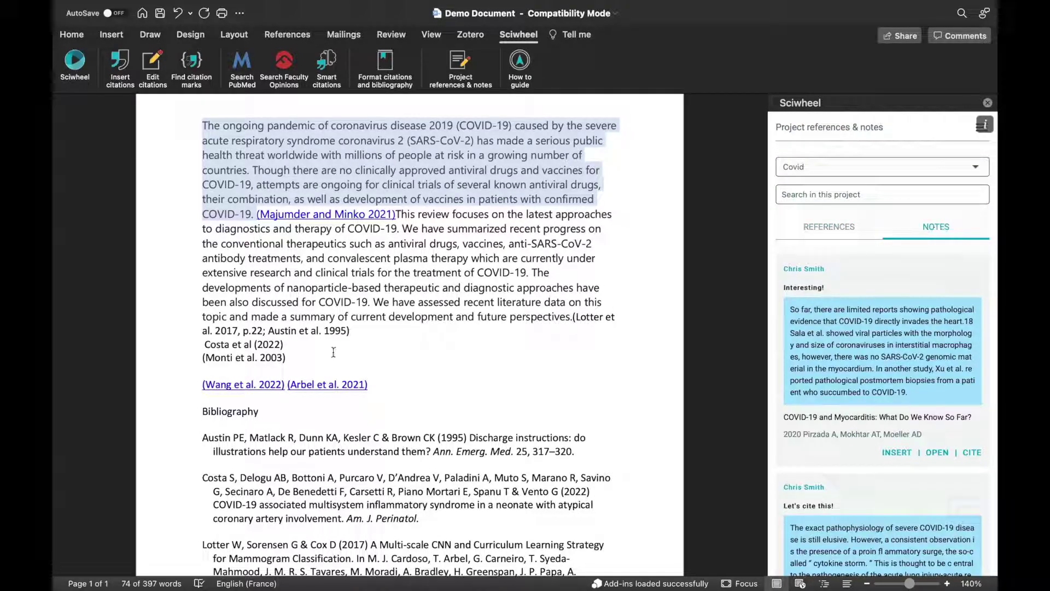
Add a new line after (Monti et al. 2003) and insert the 'Interesting!' note there
{"action": "left_click", "coordinate": [333, 352]}
{"action": "key", "text": "Return"}
{"action": "key", "text": "Return"}
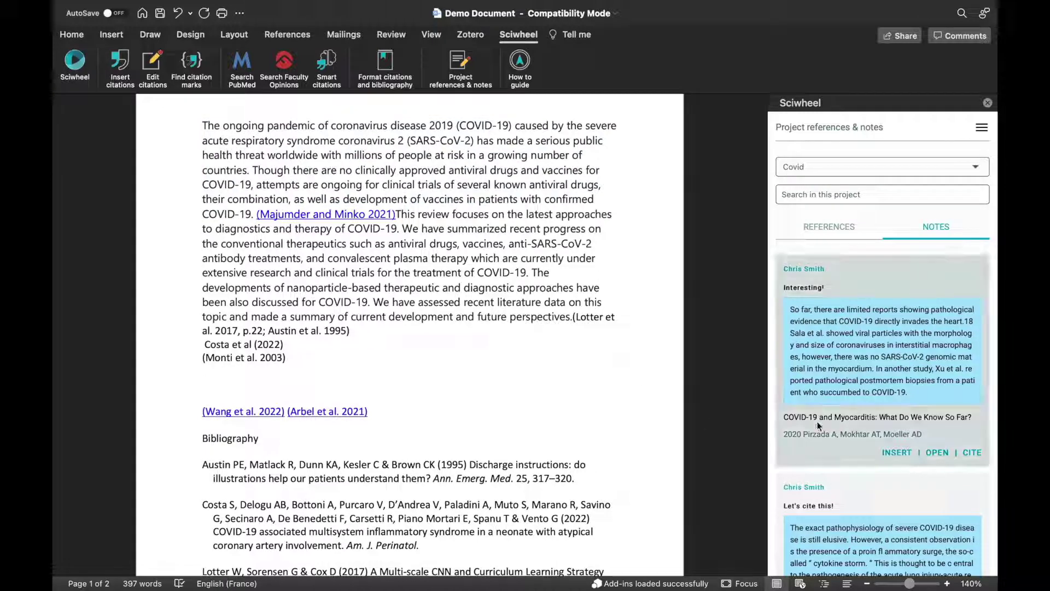
{"action": "left_click", "coordinate": [896, 453]}
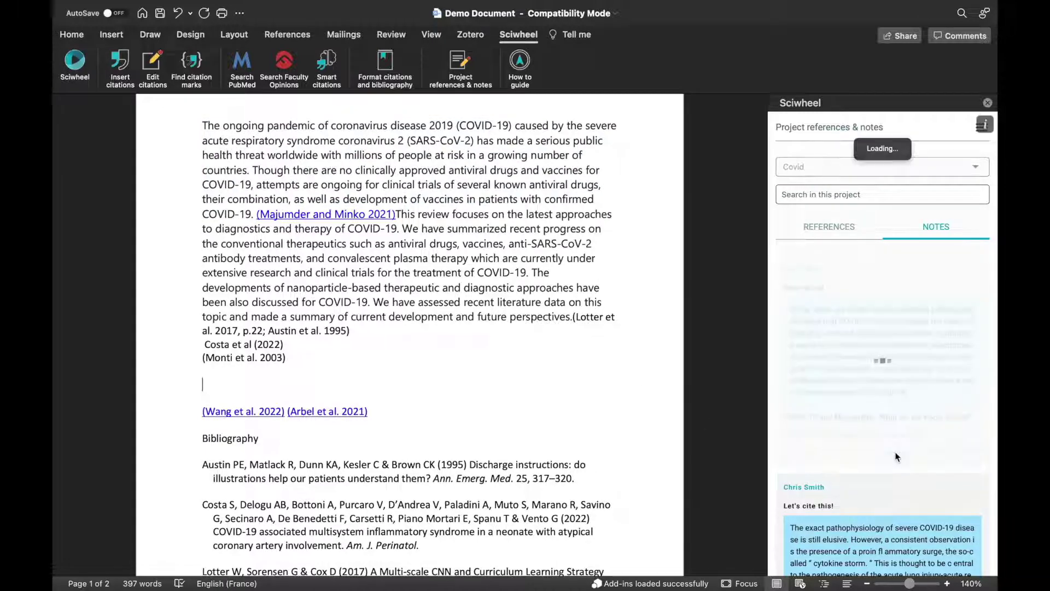